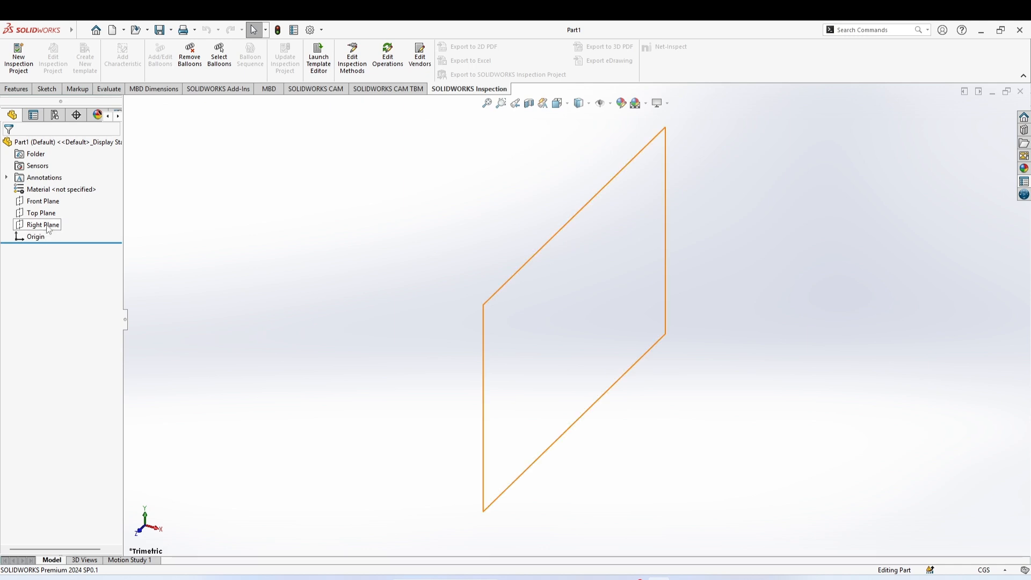
pyautogui.click(45, 203)
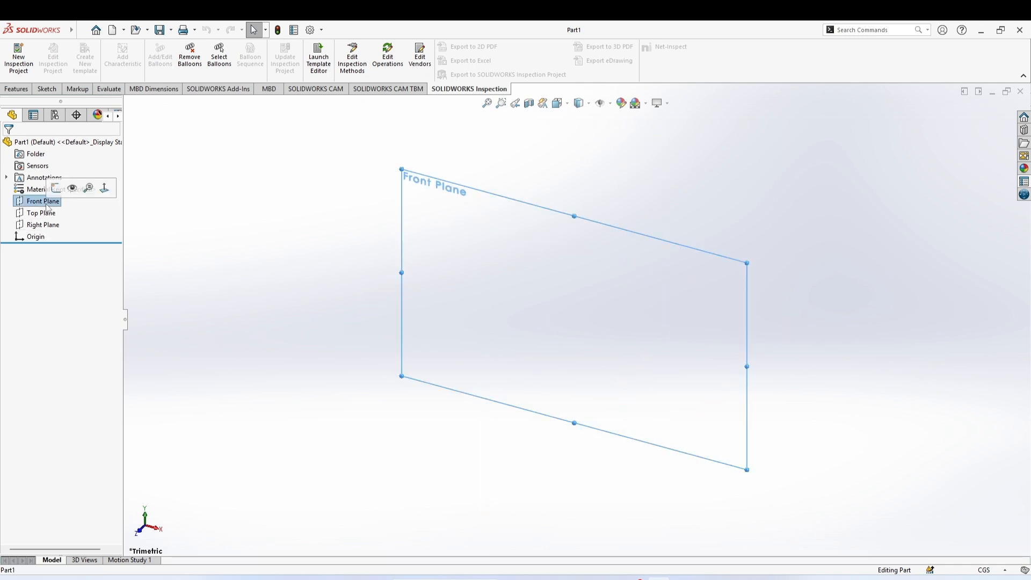
pyautogui.click(56, 188)
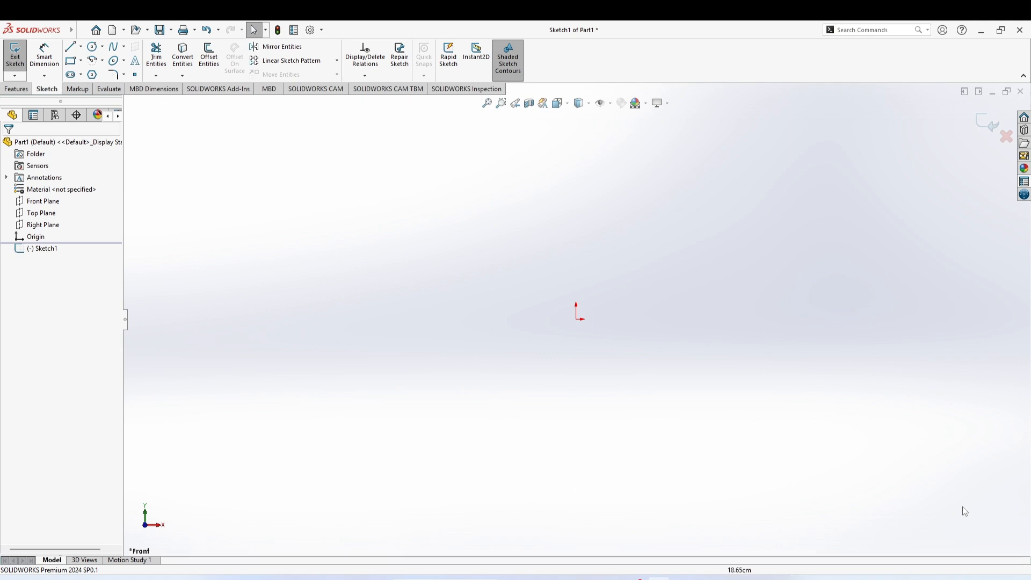
pyautogui.click(996, 571)
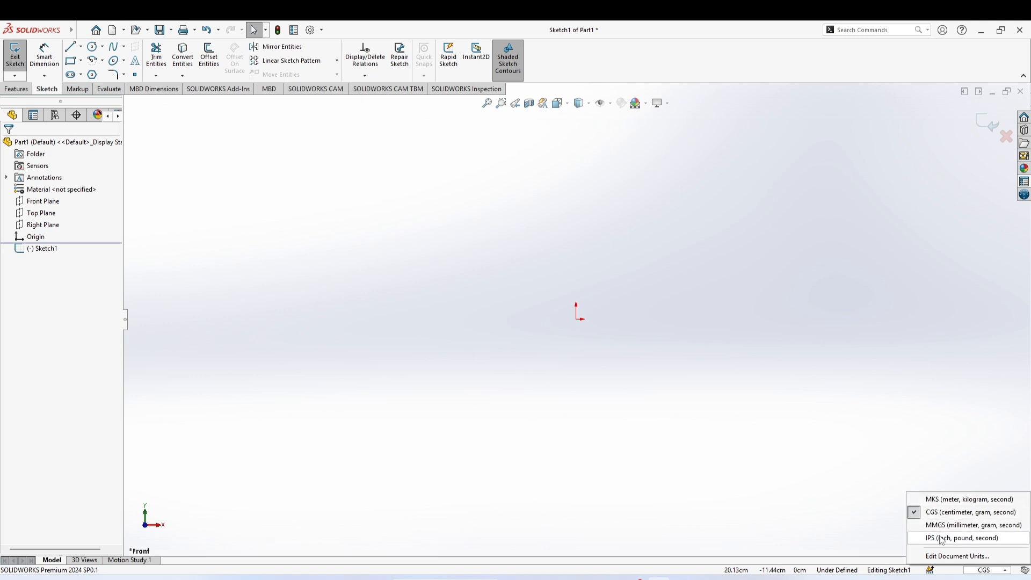
pyautogui.click(826, 506)
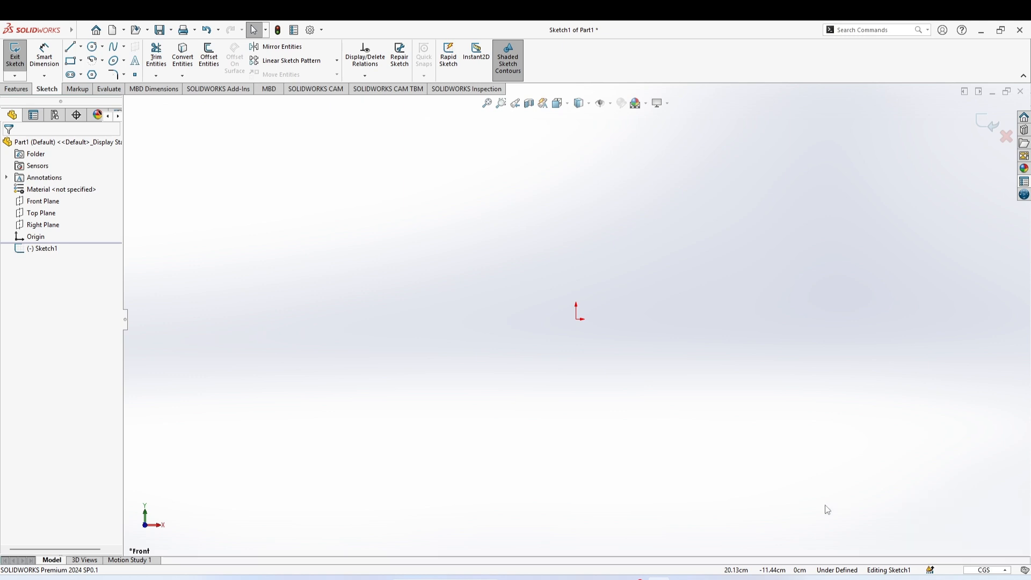
pyautogui.click(51, 201)
pyautogui.click(54, 188)
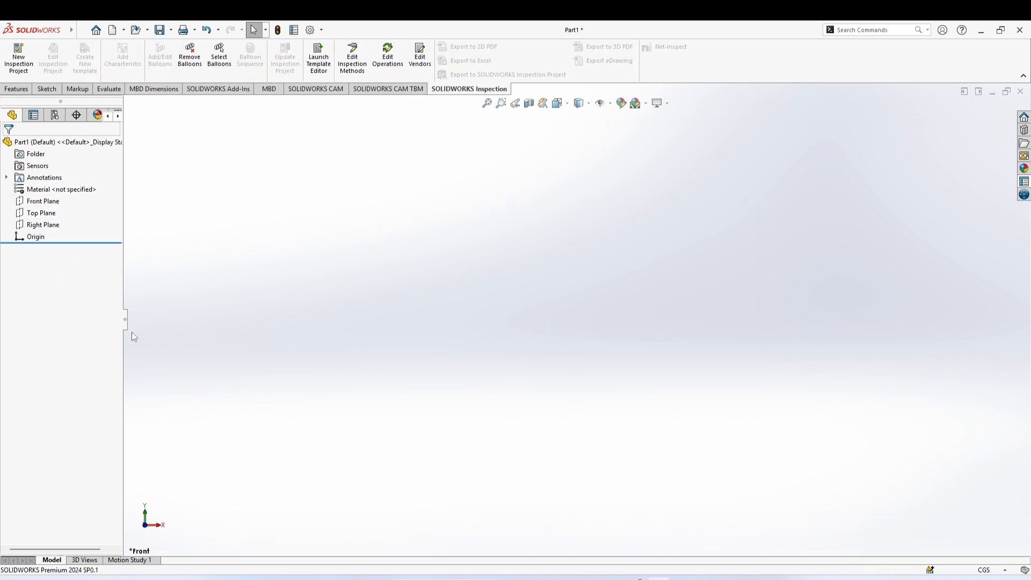
# Start a sketch on the Front Plane and draw a corner rectangle about 8.2 by 6 cm beside the origin
pyautogui.click(31, 202)
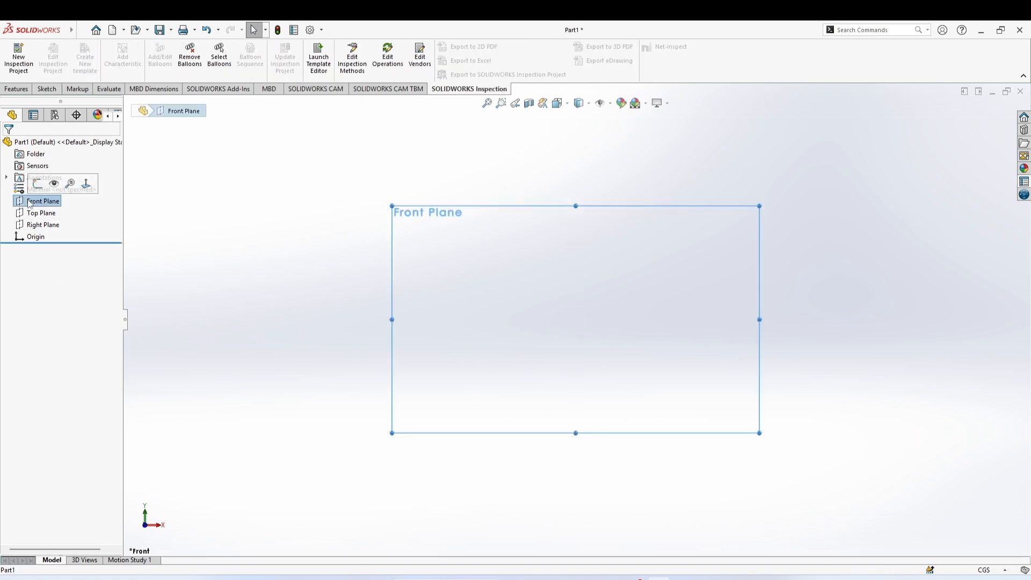
pyautogui.click(37, 183)
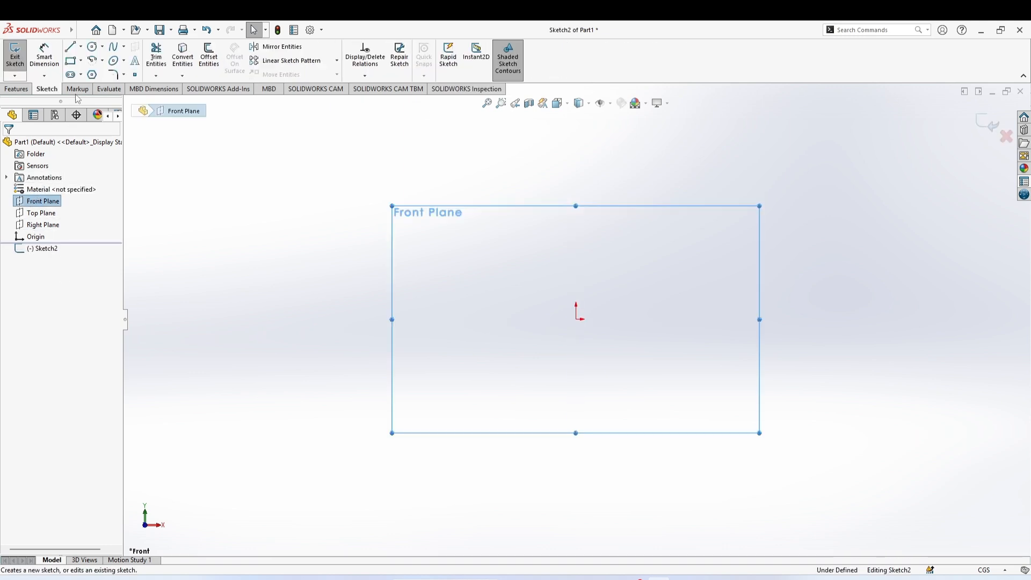
pyautogui.click(71, 61)
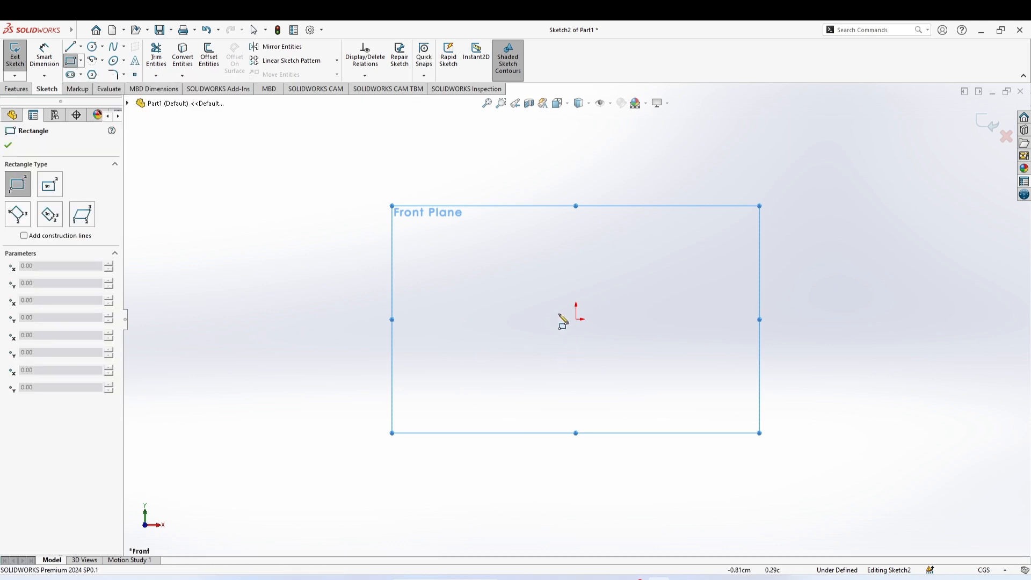
pyautogui.click(537, 290)
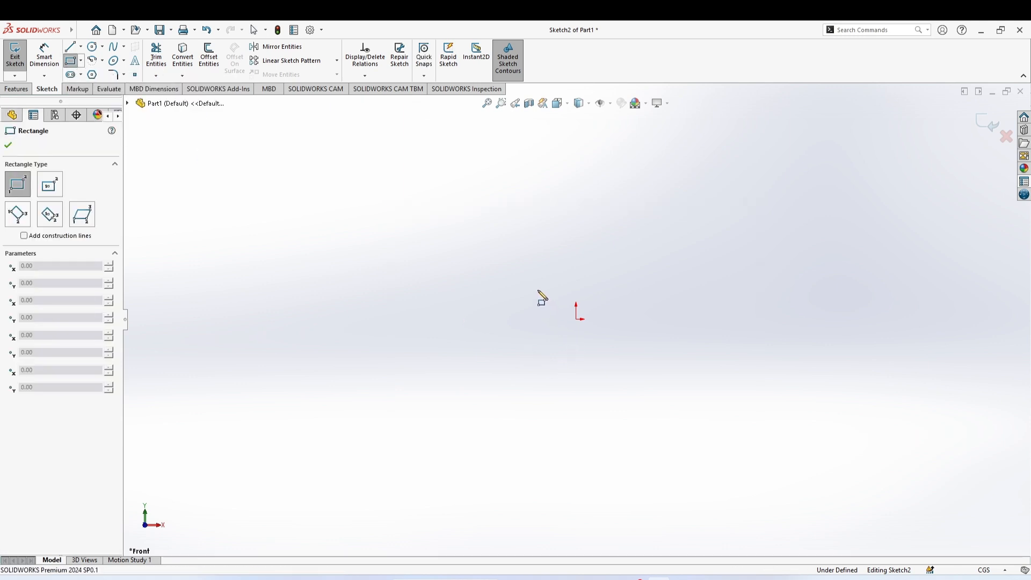
pyautogui.click(707, 391)
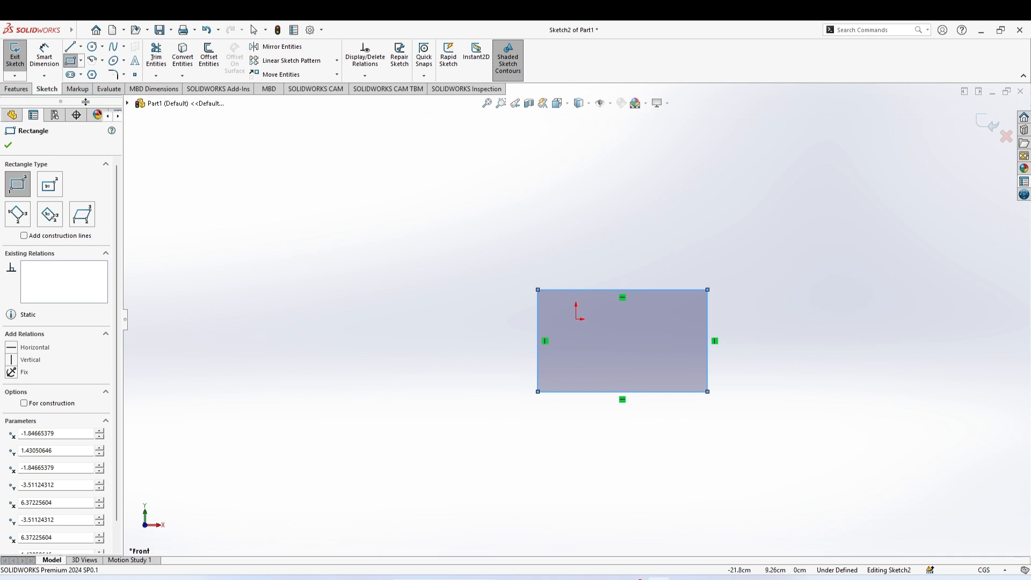
# Dimension the rectangle's top edge and set its length to 10 cm
pyautogui.click(46, 59)
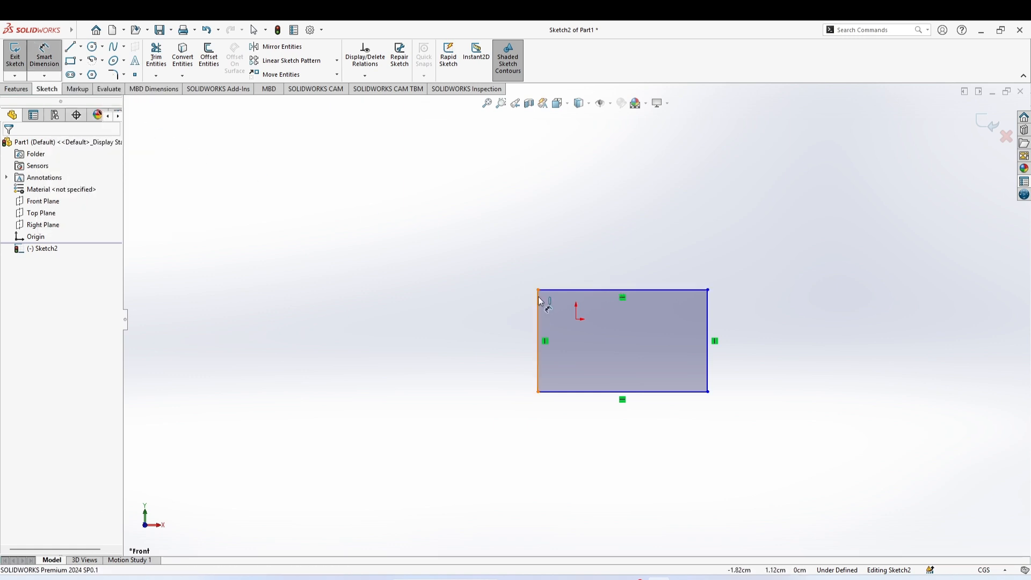
pyautogui.click(621, 290)
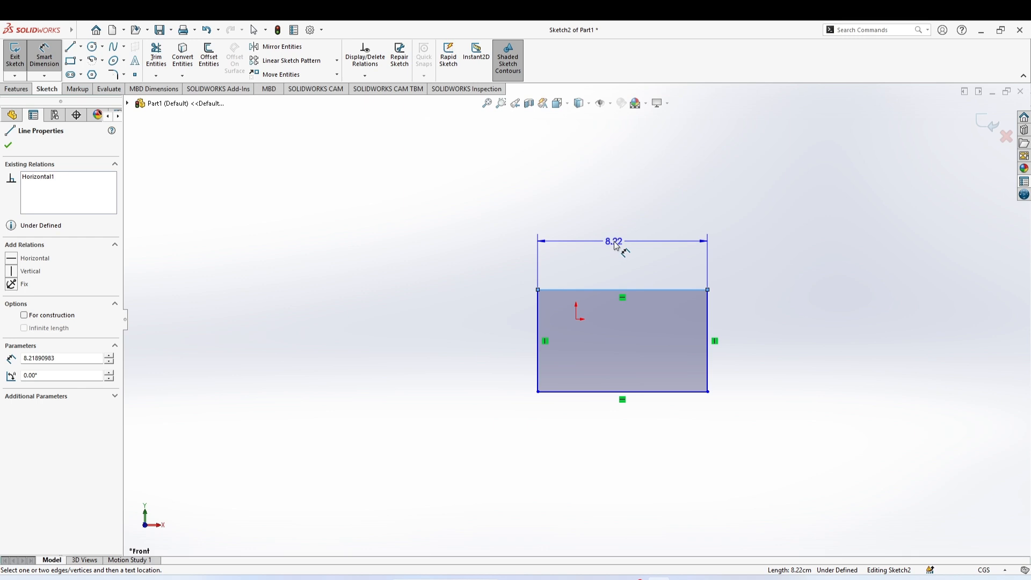
pyautogui.click(615, 246)
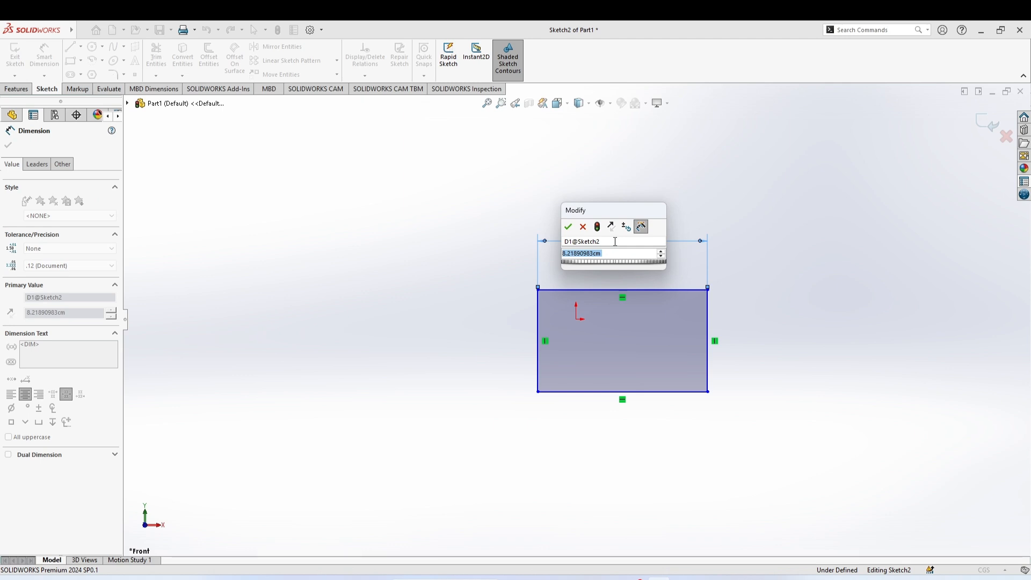
pyautogui.write('10')
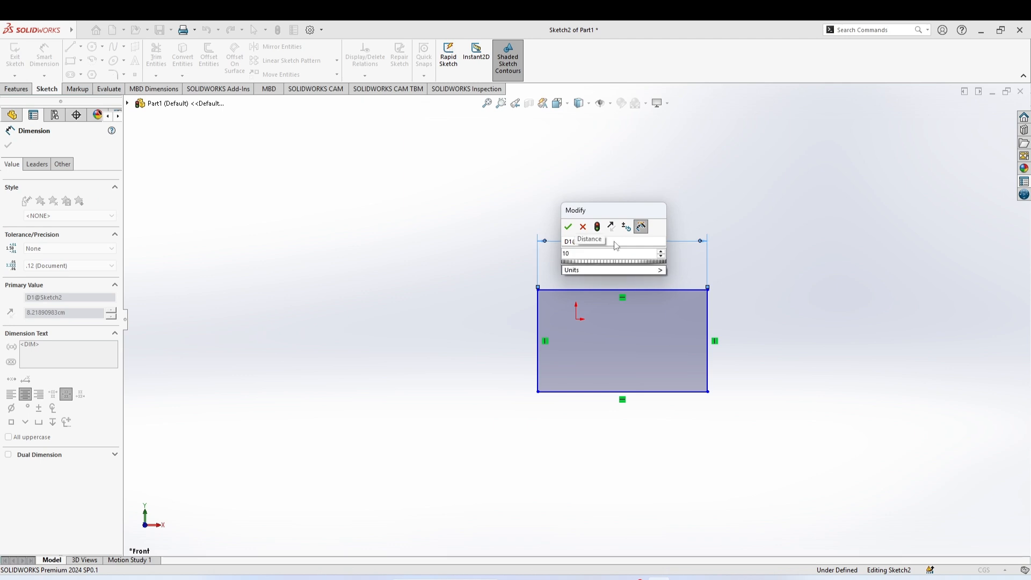
pyautogui.press('Return')
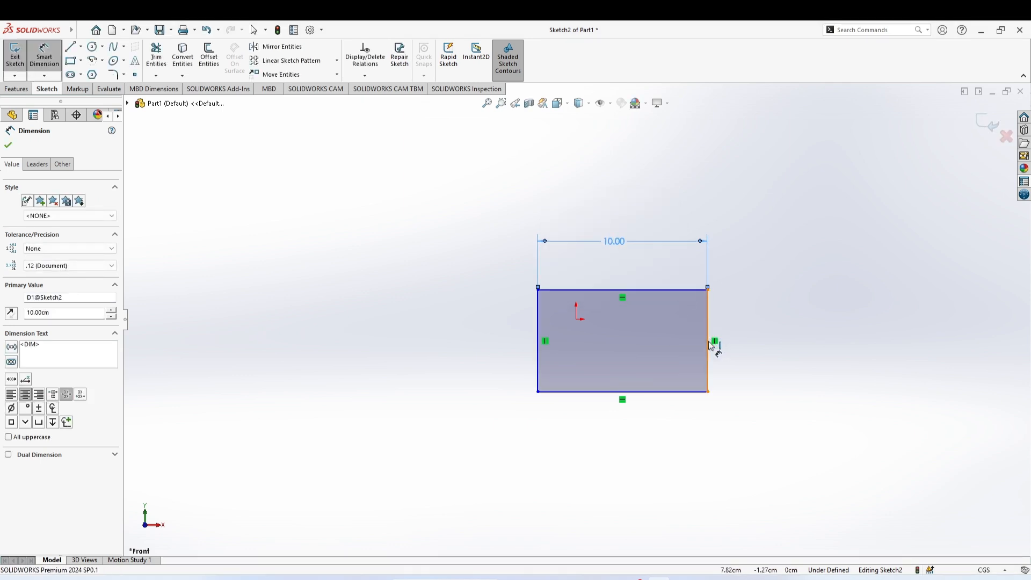
# Dimension the rectangle's right edge and set its height to 4 cm
pyautogui.click(710, 345)
pyautogui.click(757, 354)
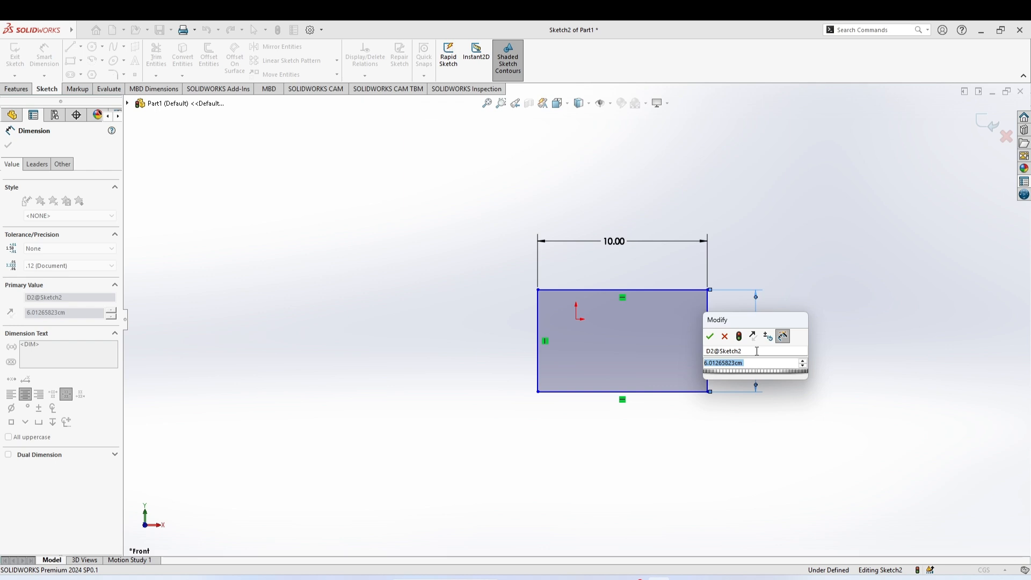
pyautogui.write('4')
pyautogui.press('Return')
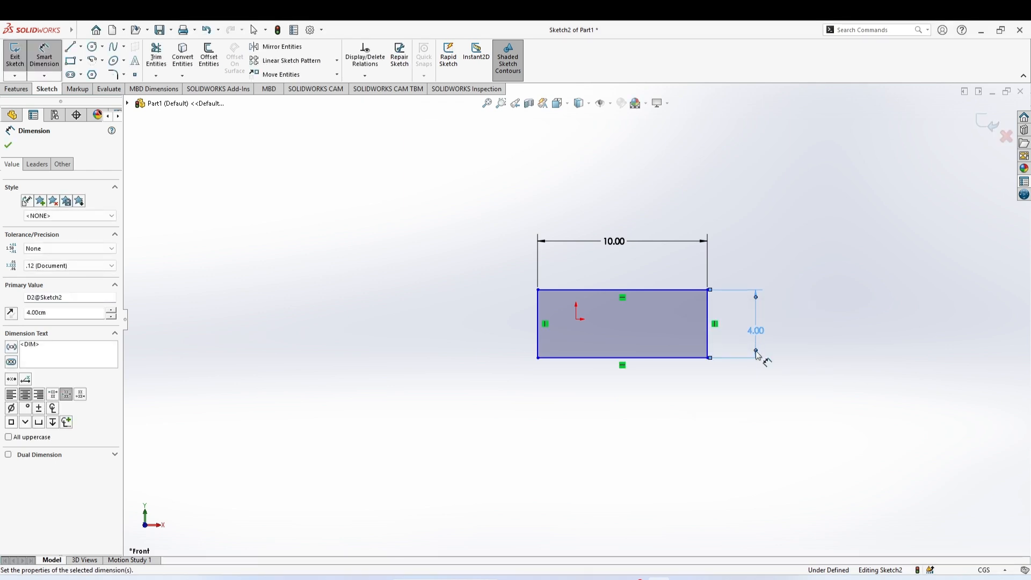
pyautogui.click(487, 450)
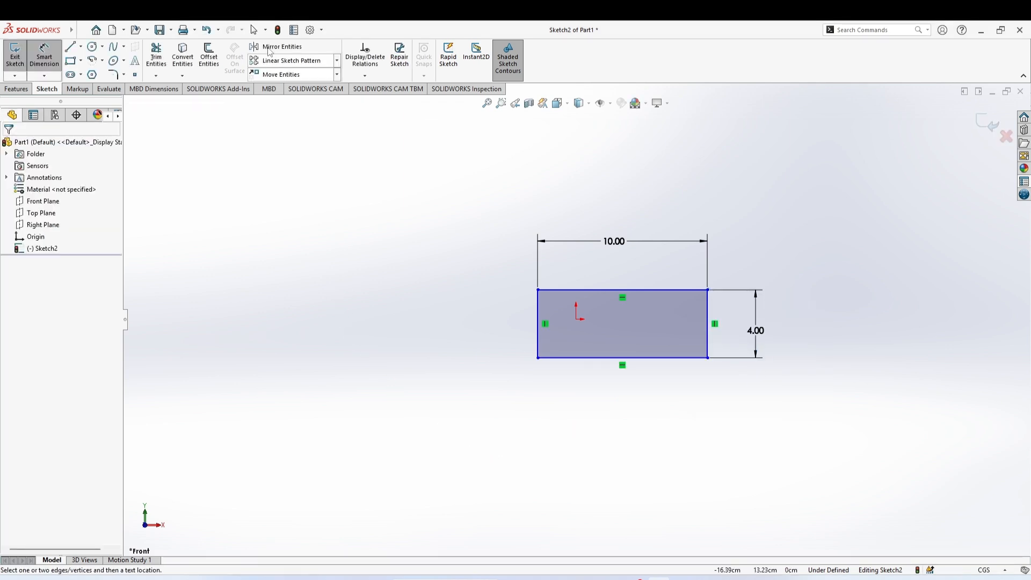
# Draw two circles centred on the midpoints of the rectangle's short edges, each passing through the adjacent top corner
pyautogui.click(92, 46)
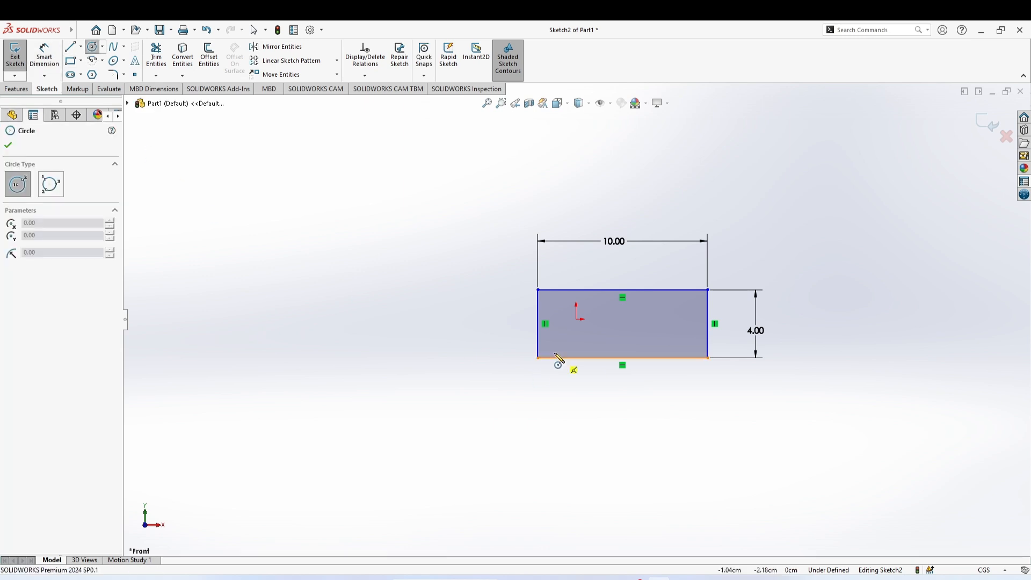
pyautogui.click(537, 324)
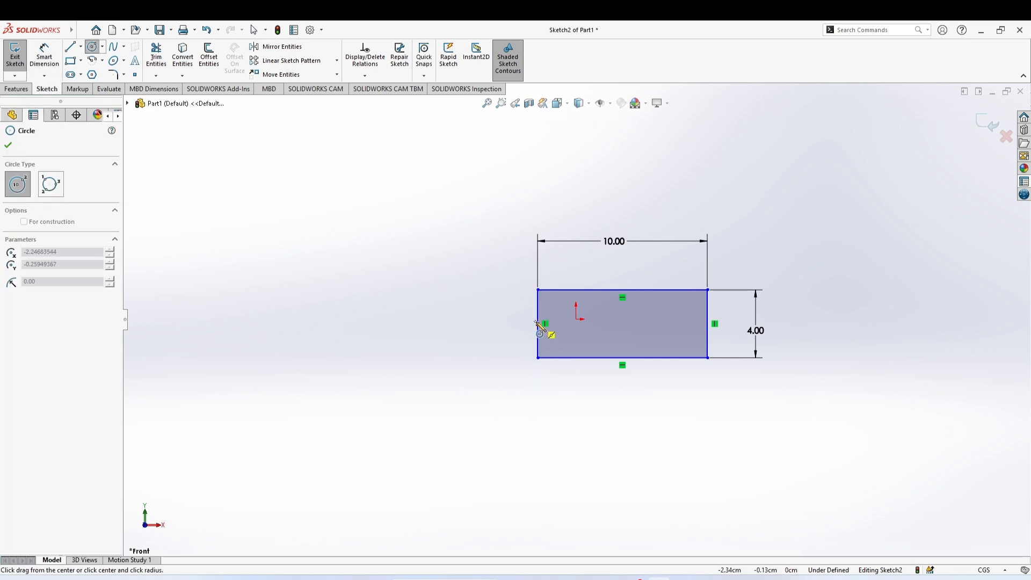
pyautogui.click(537, 290)
pyautogui.click(707, 324)
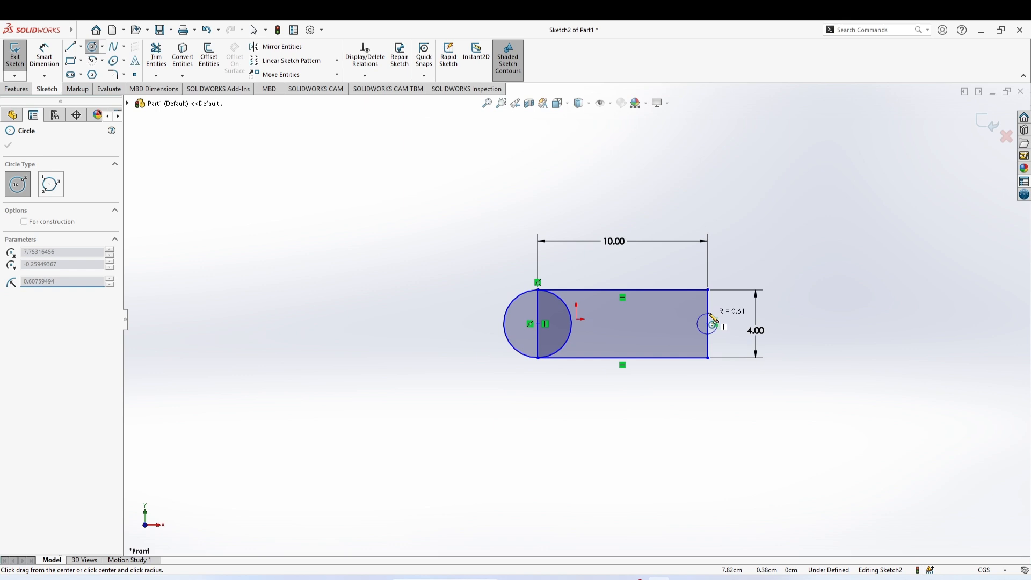
pyautogui.click(707, 290)
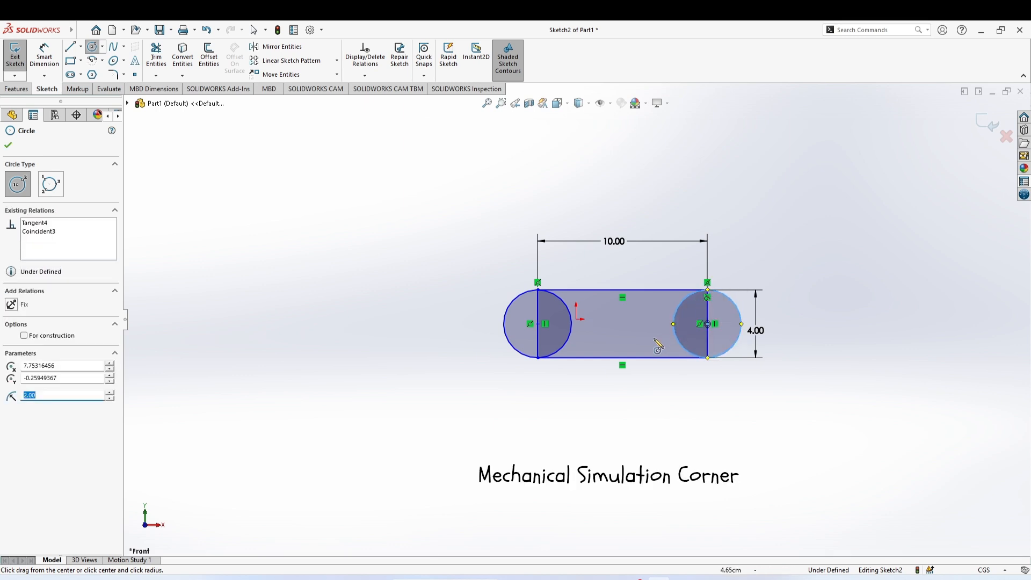
pyautogui.click(8, 146)
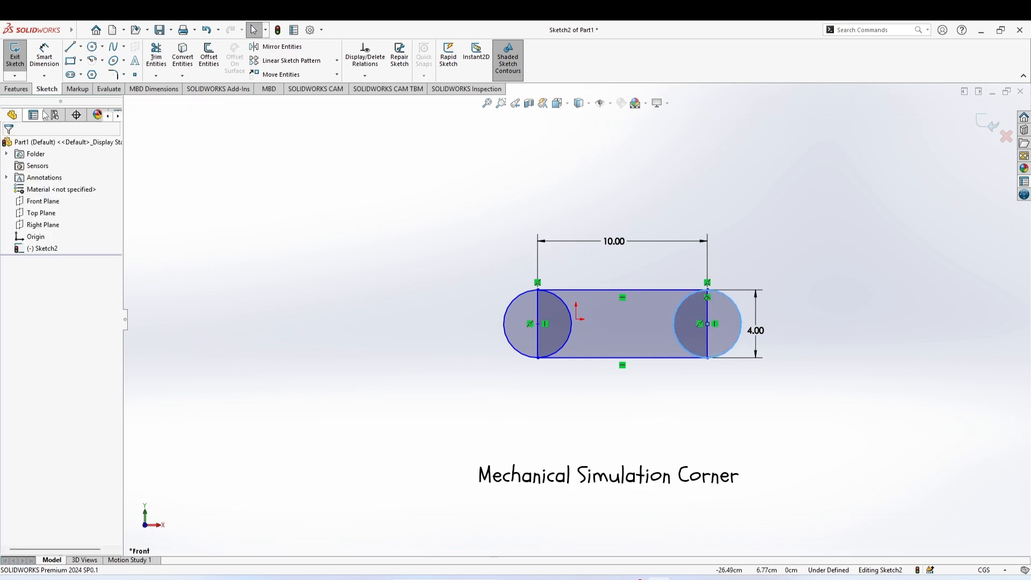
# Add a driven diameter dimension to the left circle
pyautogui.click(47, 65)
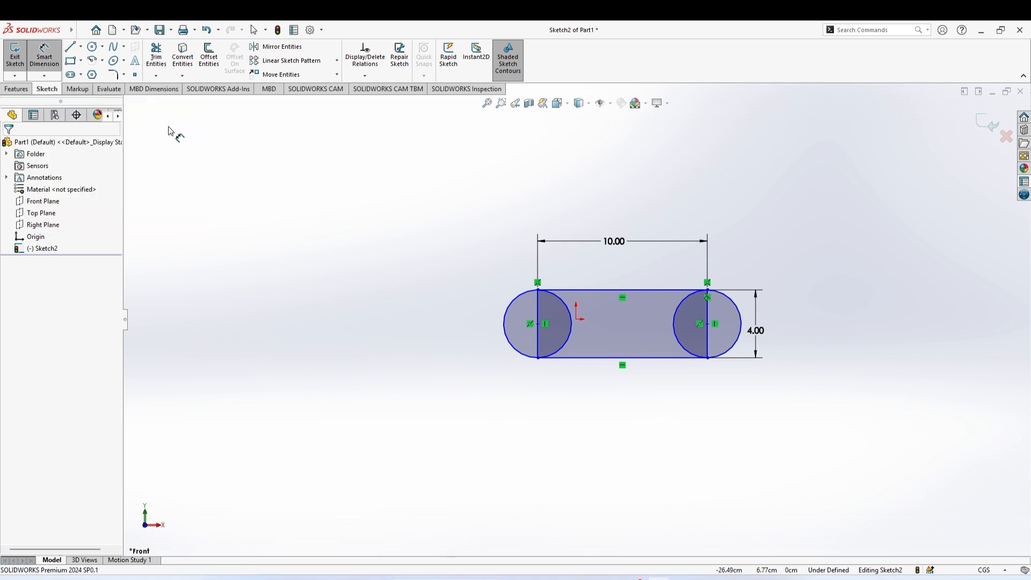
pyautogui.click(513, 306)
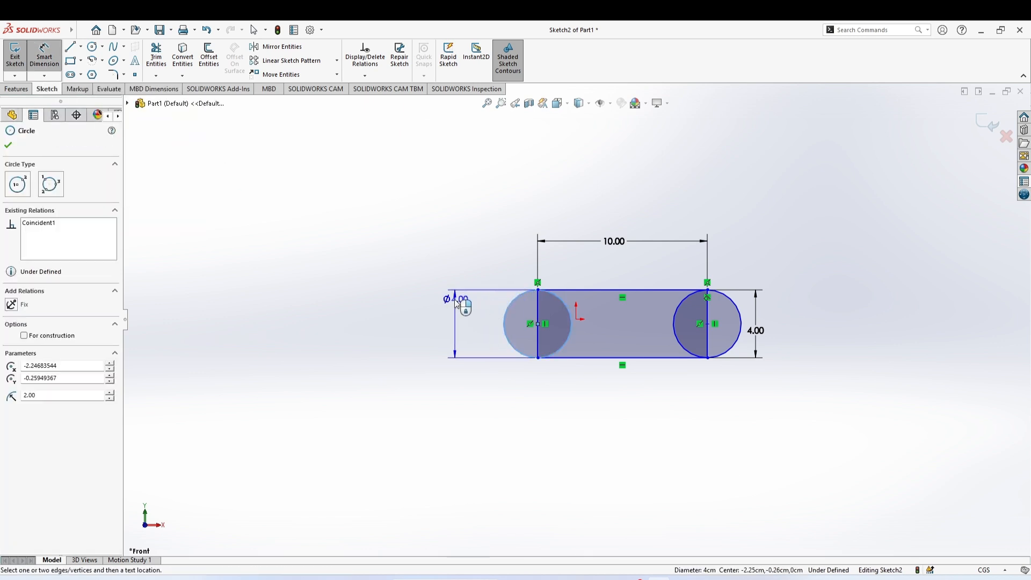
pyautogui.click(447, 299)
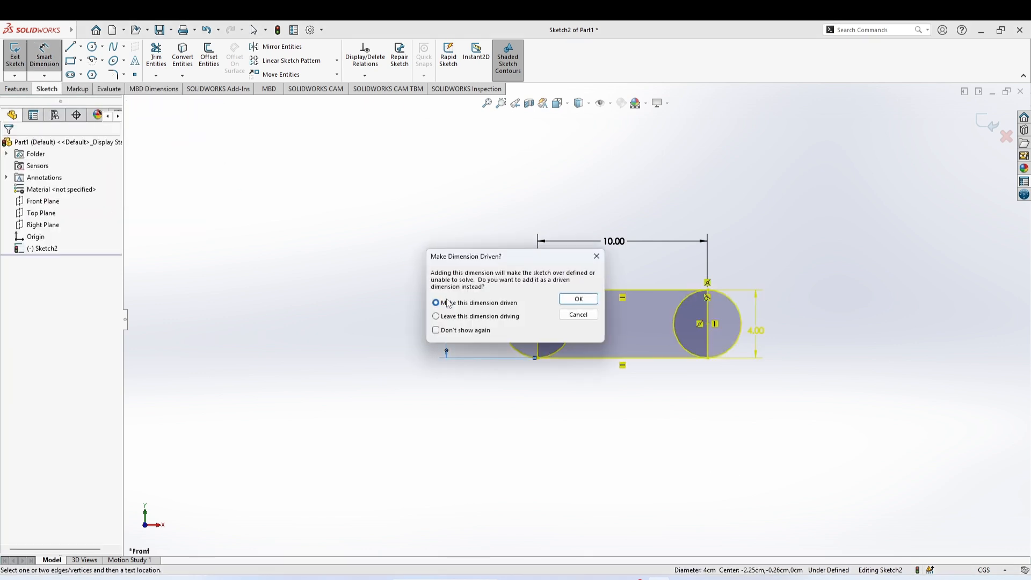
pyautogui.click(573, 301)
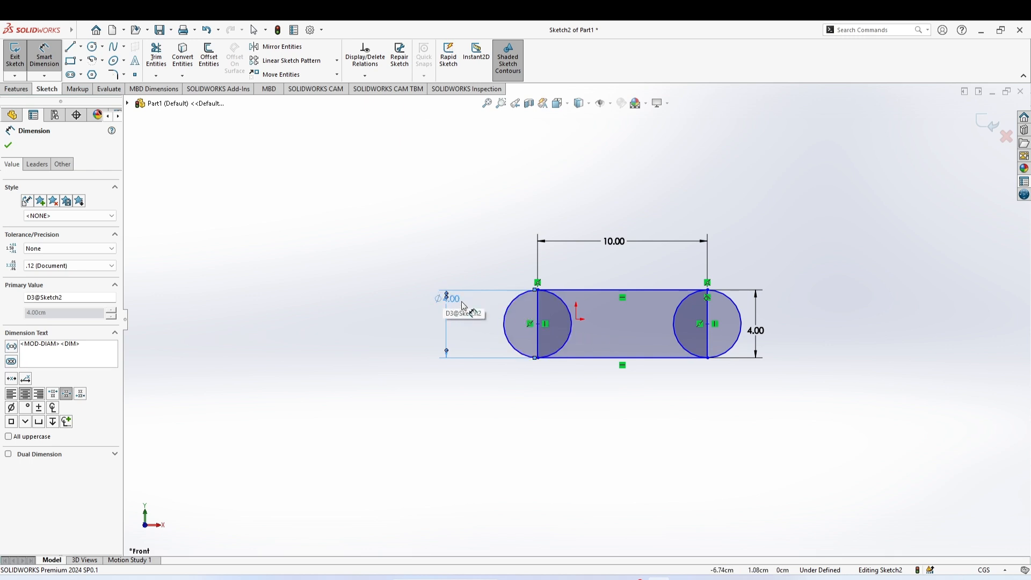
pyautogui.click(8, 146)
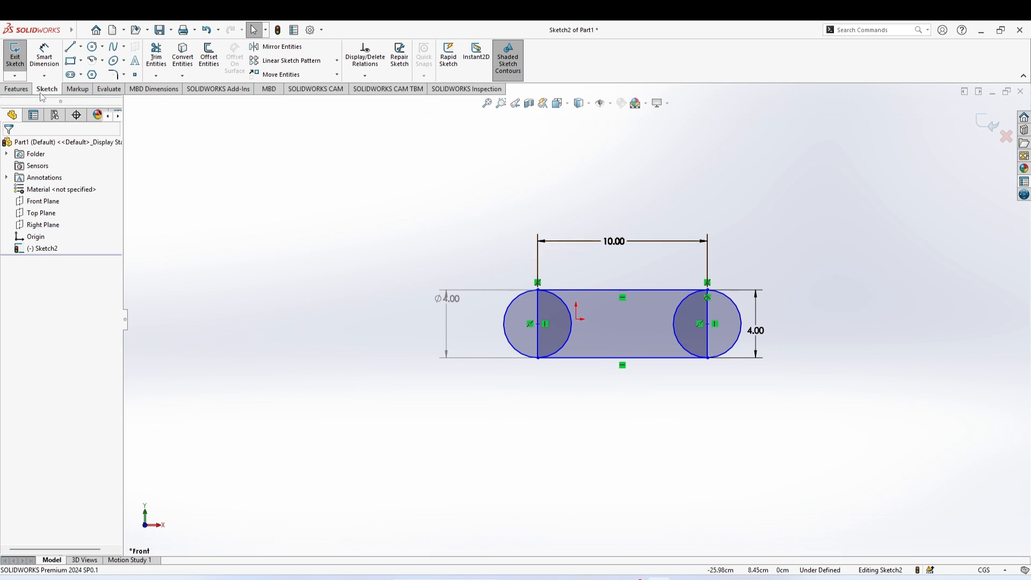
# Extrude the left circle region, right circle region and rectangle region 1.00 cm as a boss
pyautogui.click(15, 90)
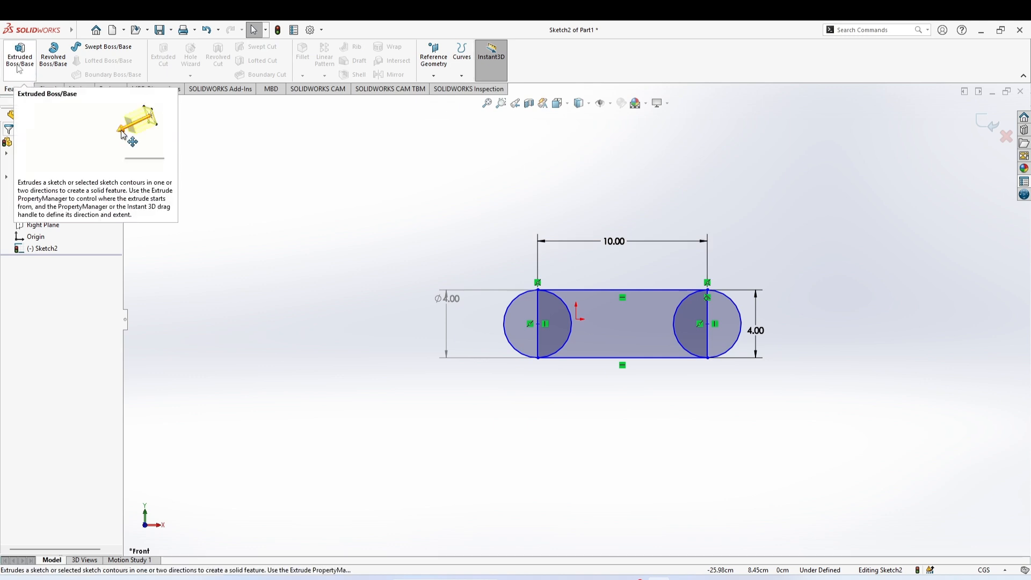
pyautogui.click(17, 64)
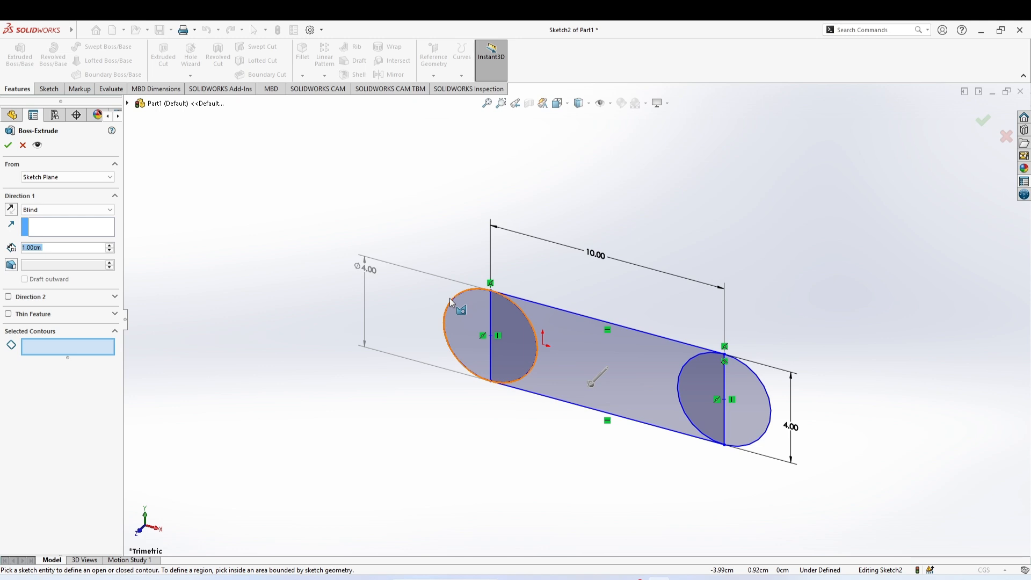
pyautogui.click(473, 324)
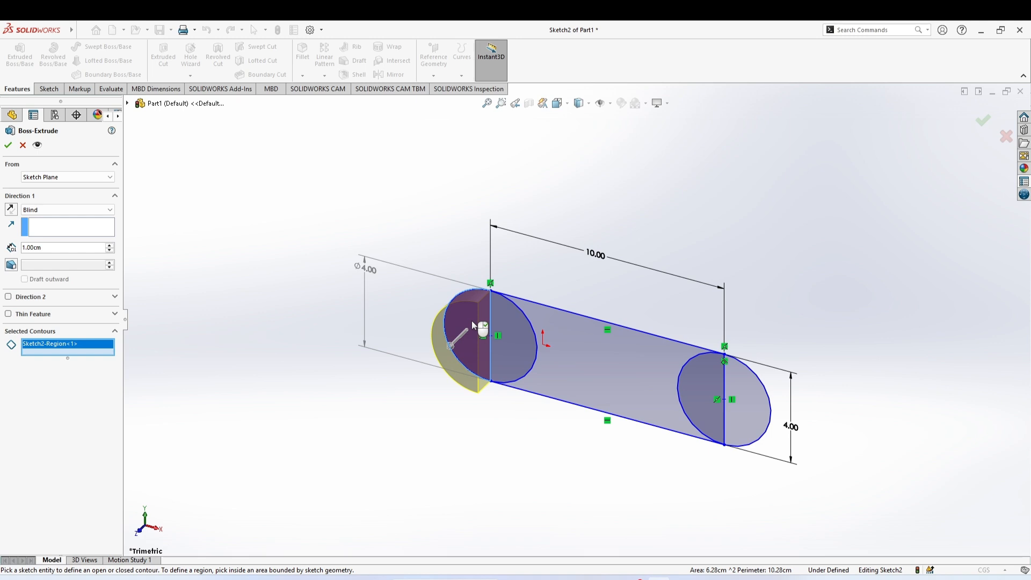
pyautogui.click(733, 415)
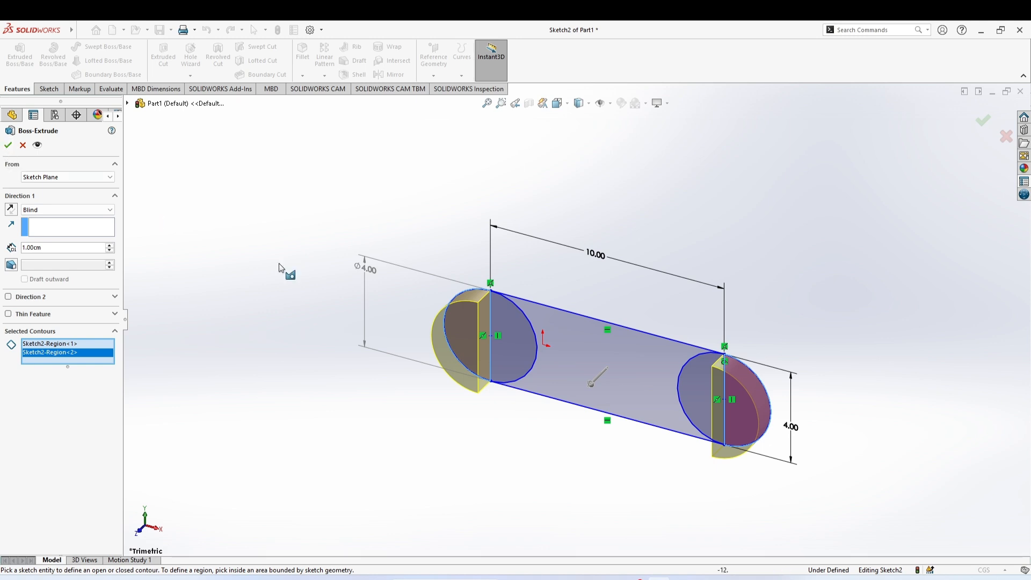
pyautogui.click(565, 385)
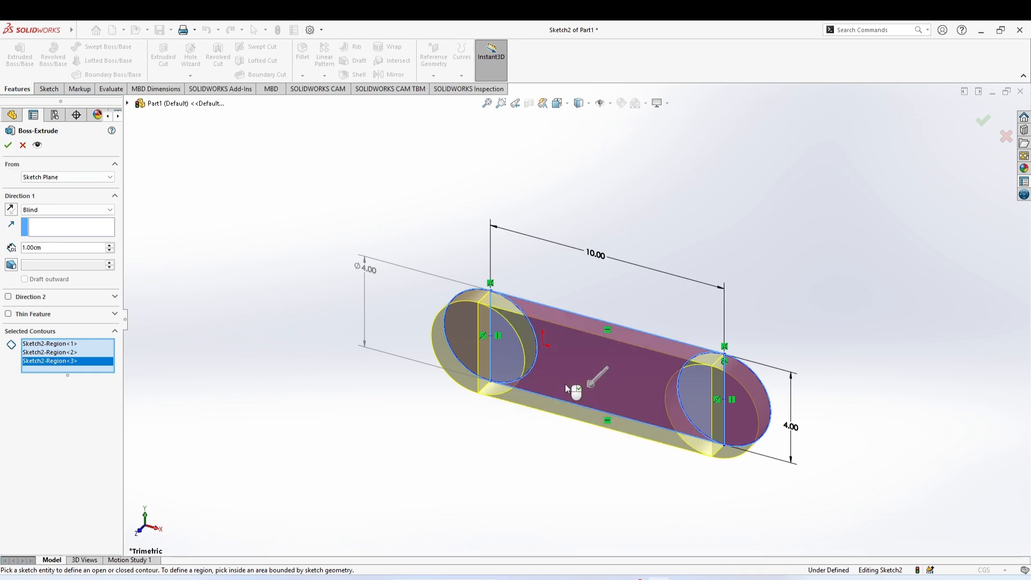
pyautogui.click(8, 146)
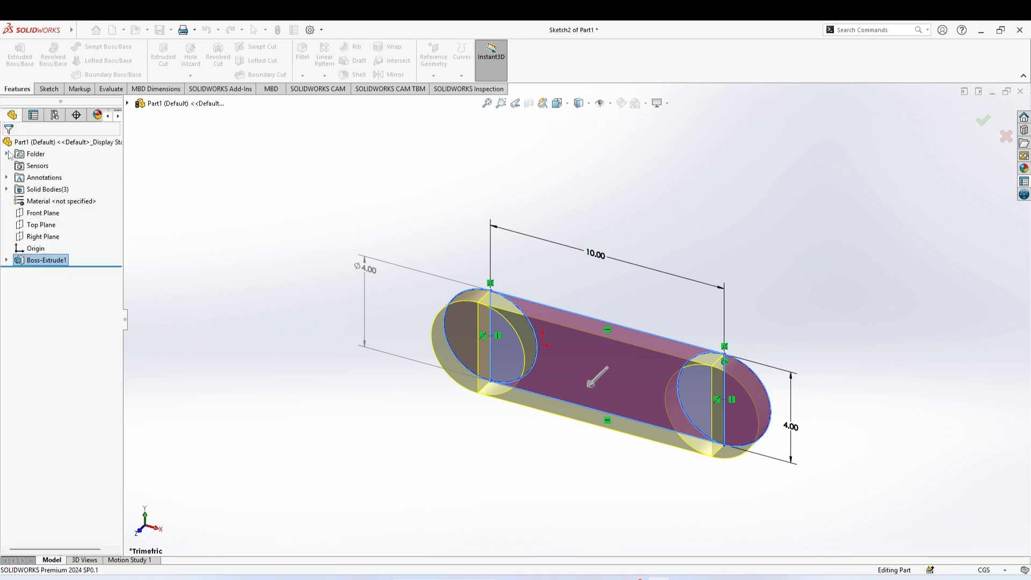
pyautogui.moveTo(495, 503); pyautogui.dragTo(541, 480, button='middle')
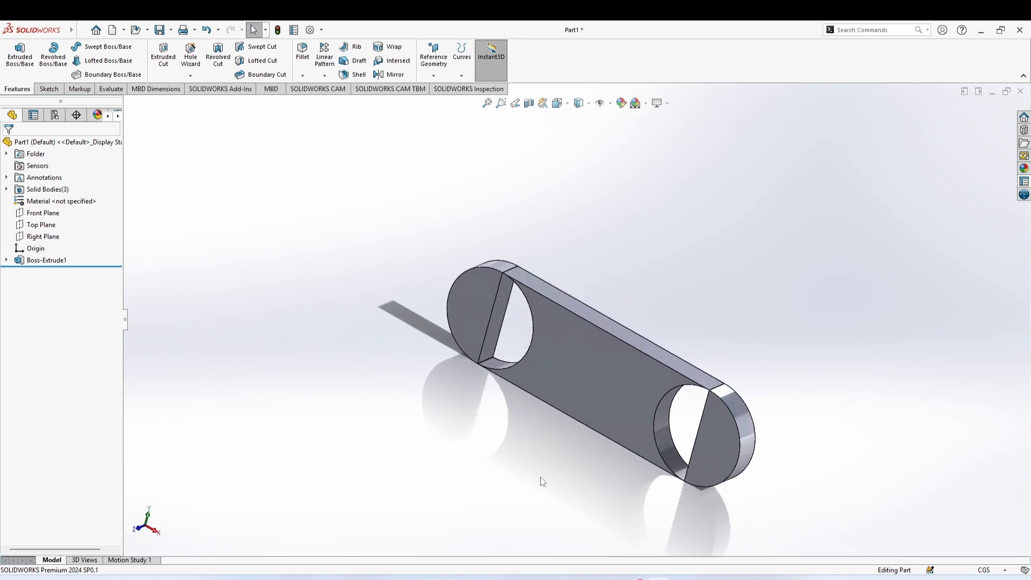
# Start a sketch on the plate's front face and draw a circle of radius about 0.71 cm near the plate's centre
pyautogui.scroll(-2, 702, 504)
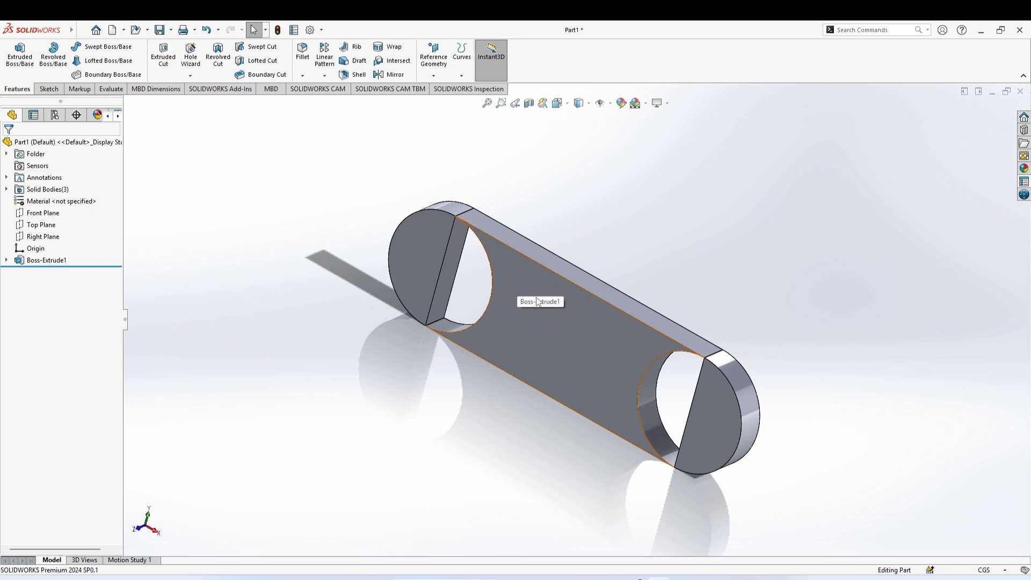
pyautogui.click(554, 334)
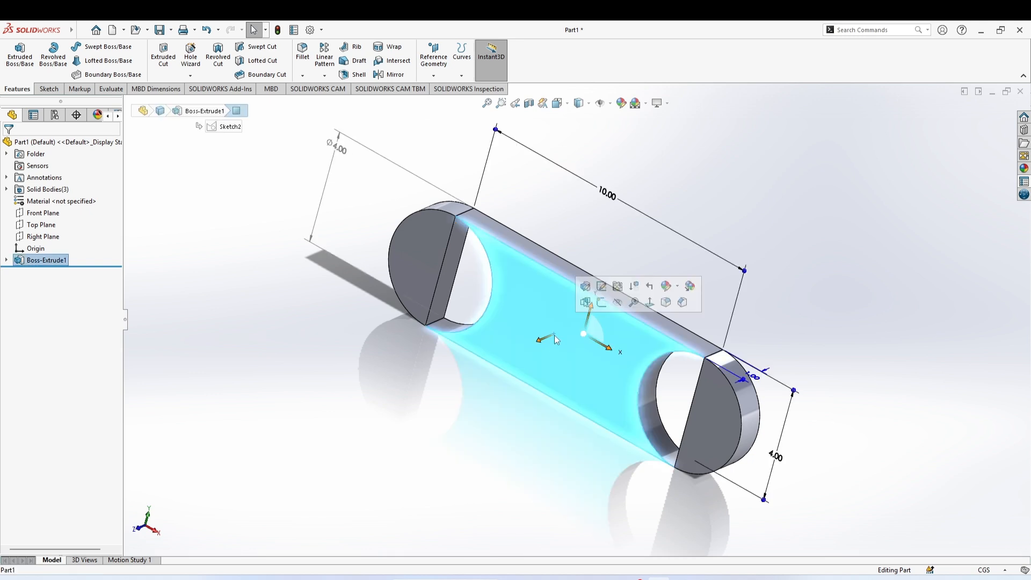
pyautogui.click(504, 408)
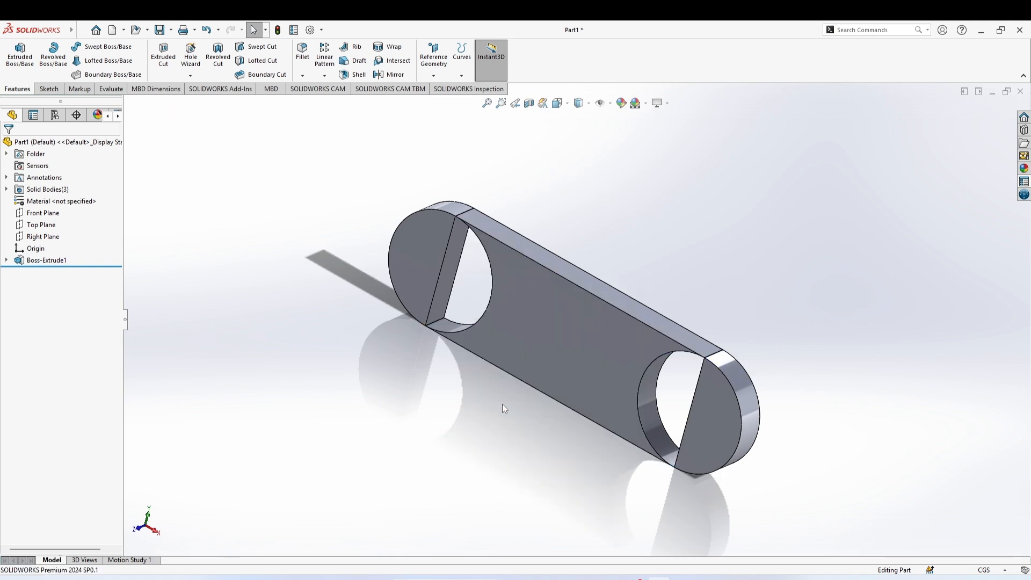
pyautogui.click(49, 89)
pyautogui.click(92, 46)
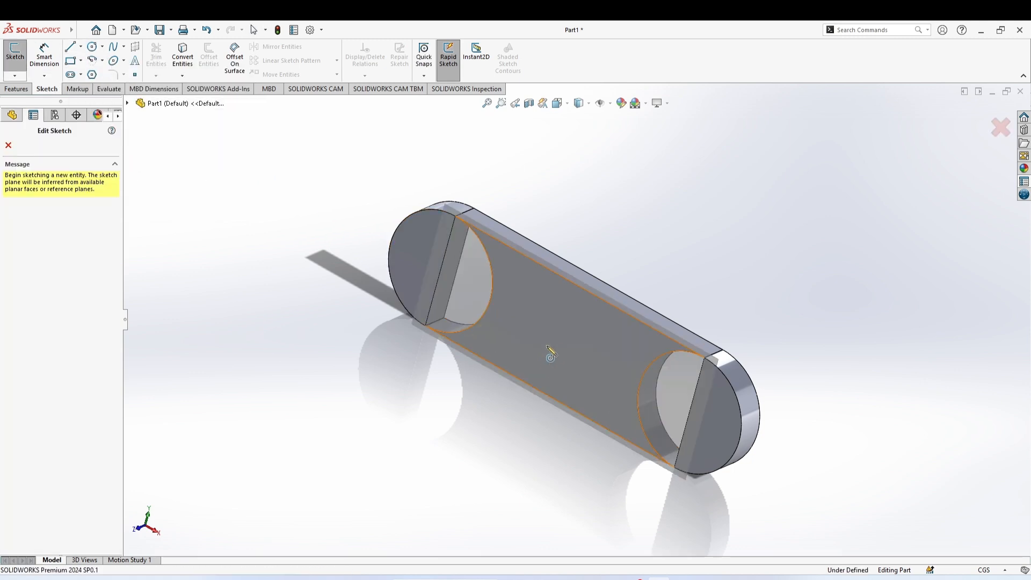
pyautogui.click(556, 343)
pyautogui.click(555, 341)
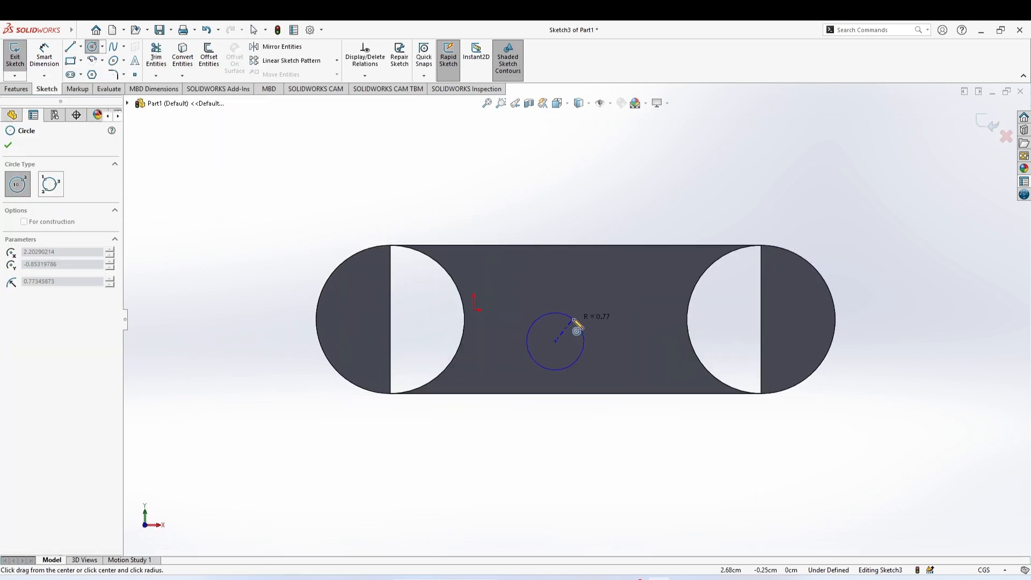
pyautogui.press('Escape')
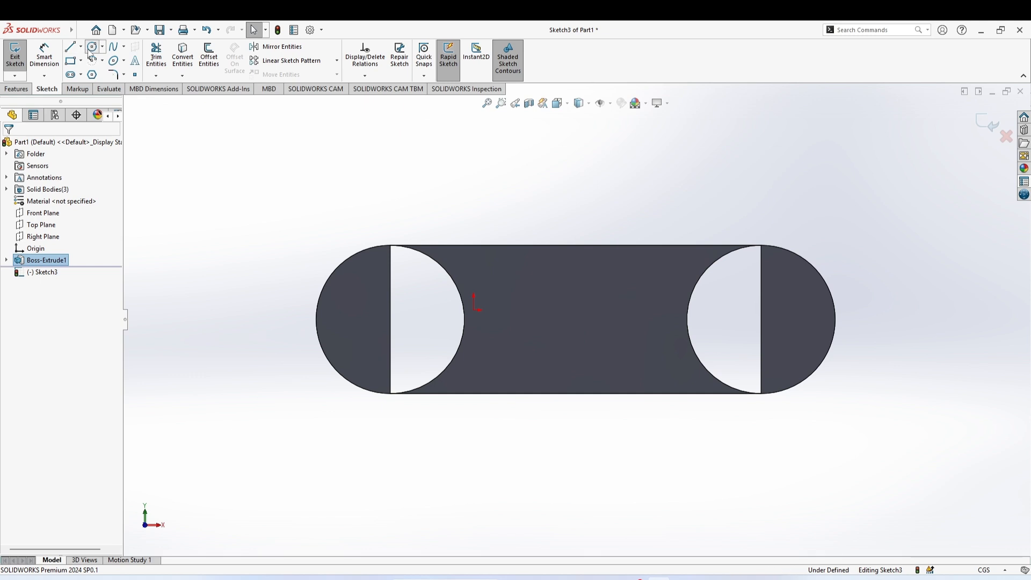
pyautogui.click(91, 48)
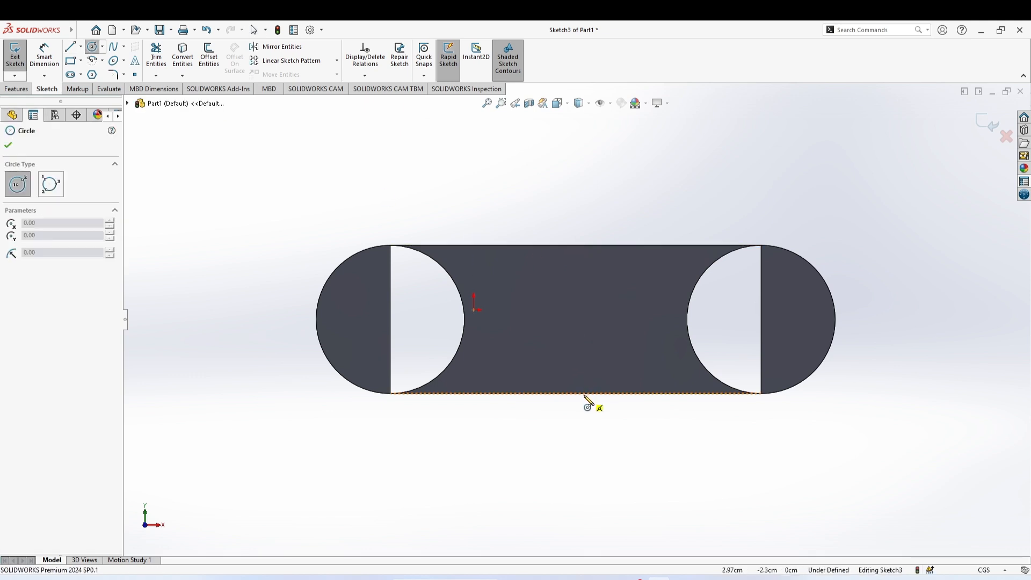
pyautogui.click(577, 394)
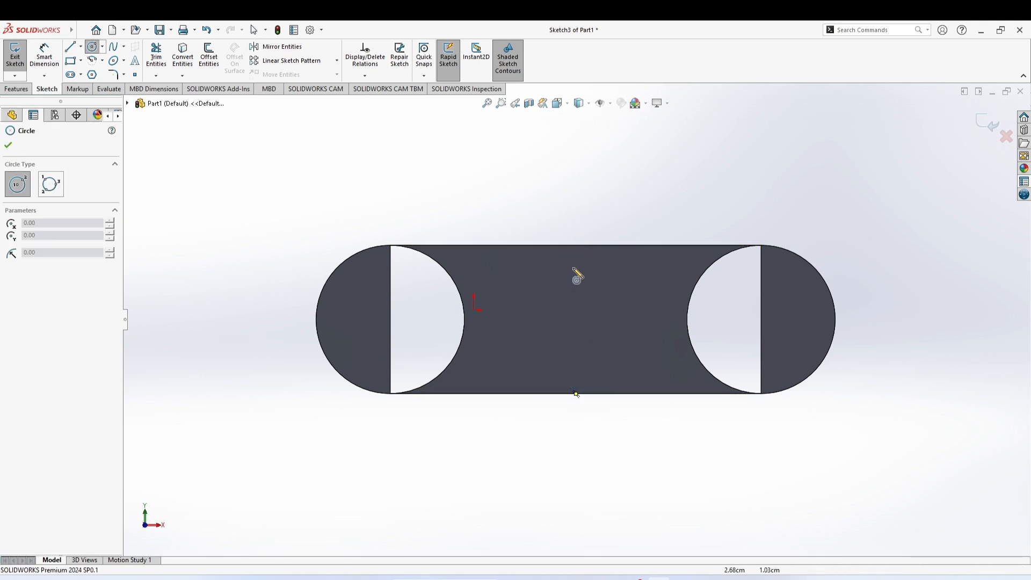
pyautogui.click(576, 322)
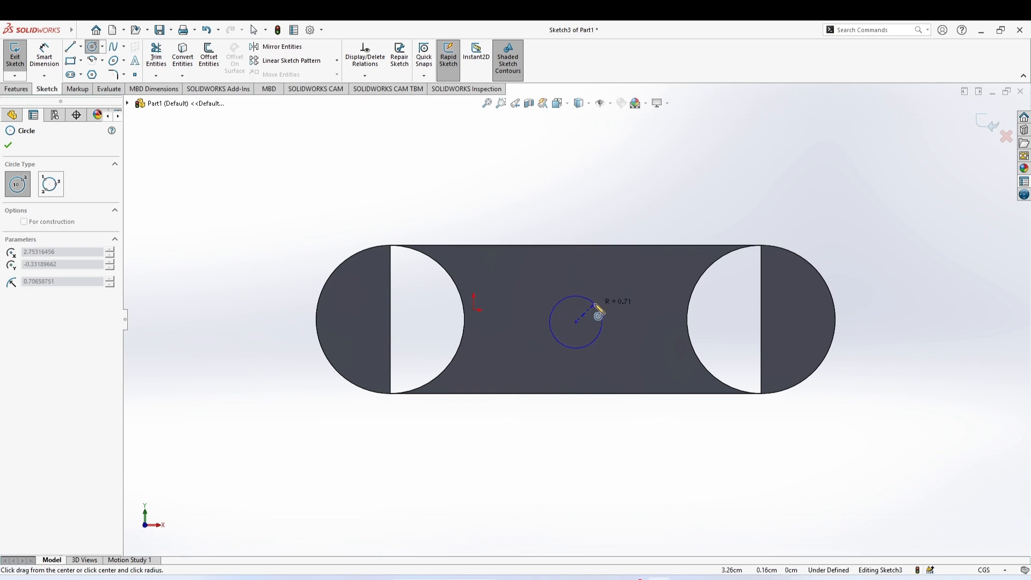
pyautogui.click(595, 305)
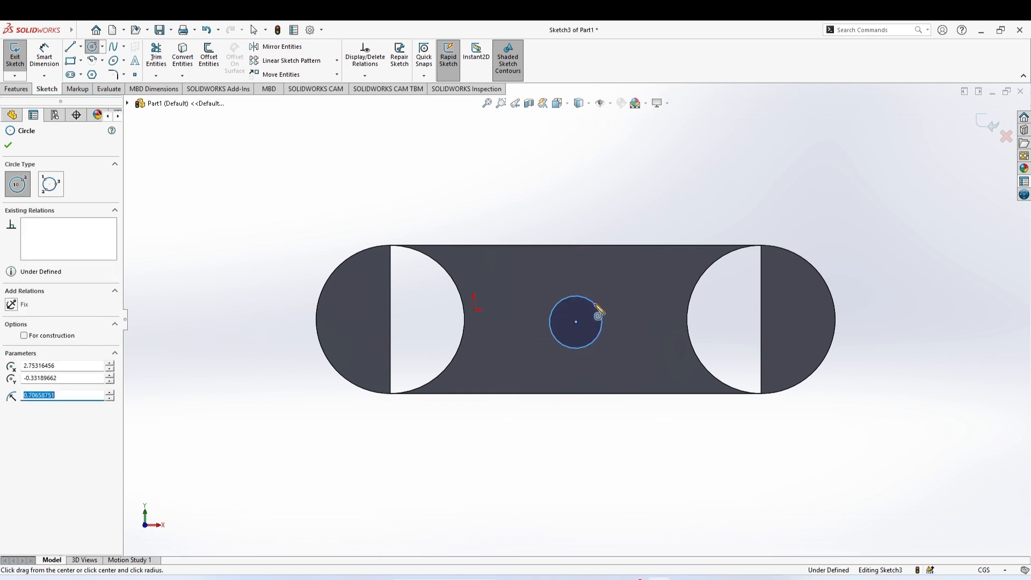
pyautogui.click(8, 145)
# Extrude the small circle as a boss, forming a long pin out from the plate
pyautogui.click(16, 89)
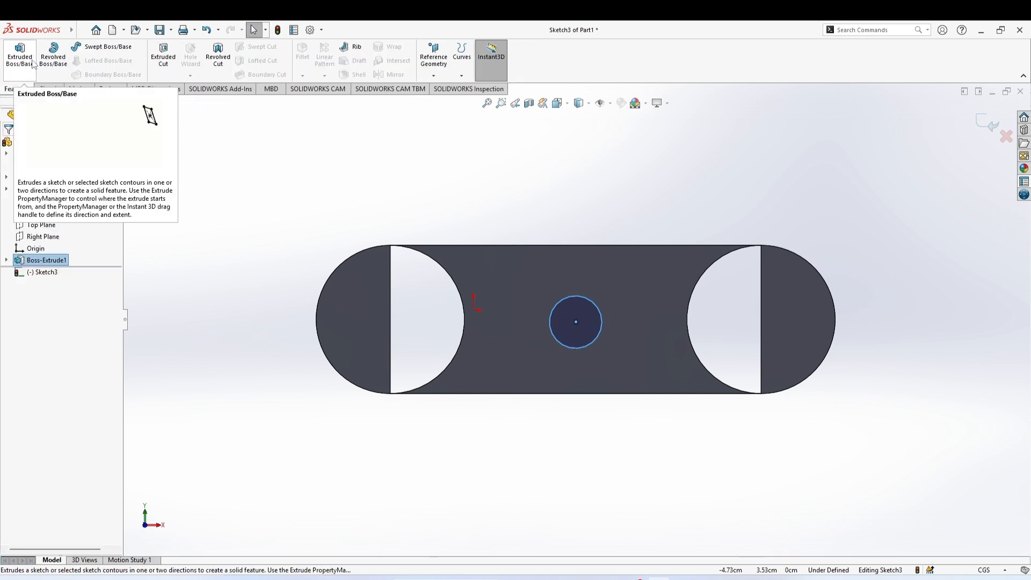
pyautogui.click(19, 57)
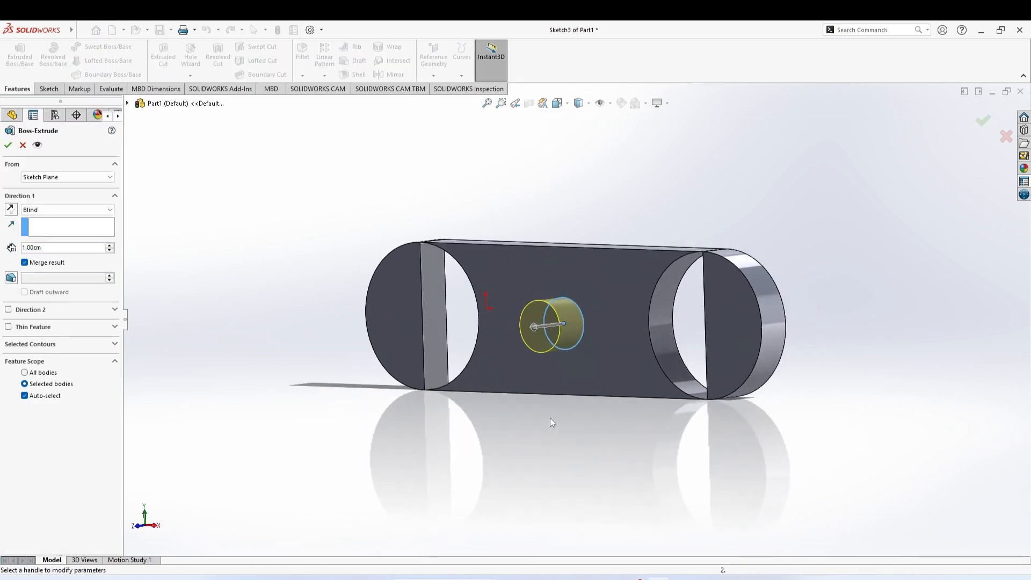
pyautogui.moveTo(533, 328); pyautogui.dragTo(322, 392)
pyautogui.click(8, 145)
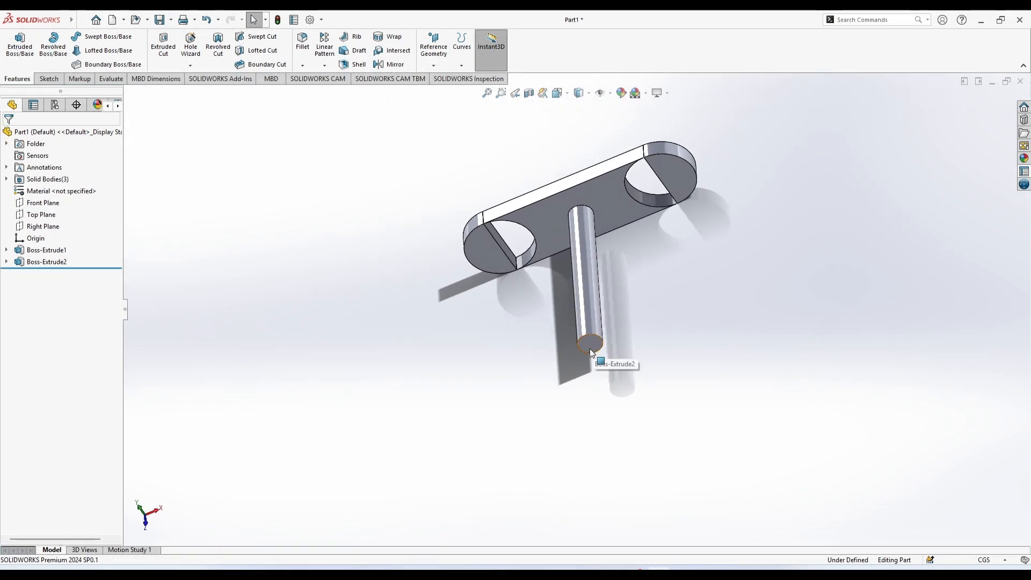
# Start a sketch on the pin's end face and draw a concentric circle of radius about 0.51 cm
pyautogui.moveTo(519, 275); pyautogui.dragTo(530, 179, button='middle')
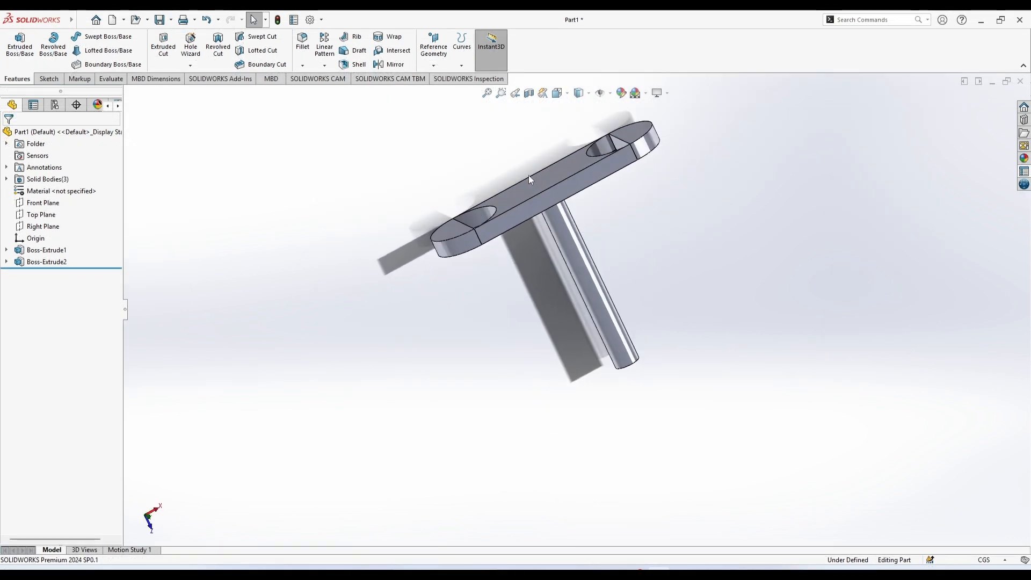
pyautogui.moveTo(650, 361)
pyautogui.mouseDown(button='middle')
pyautogui.moveTo(659, 371)
pyautogui.moveTo(635, 295)
pyautogui.moveTo(650, 348)
pyautogui.mouseUp(button='middle')
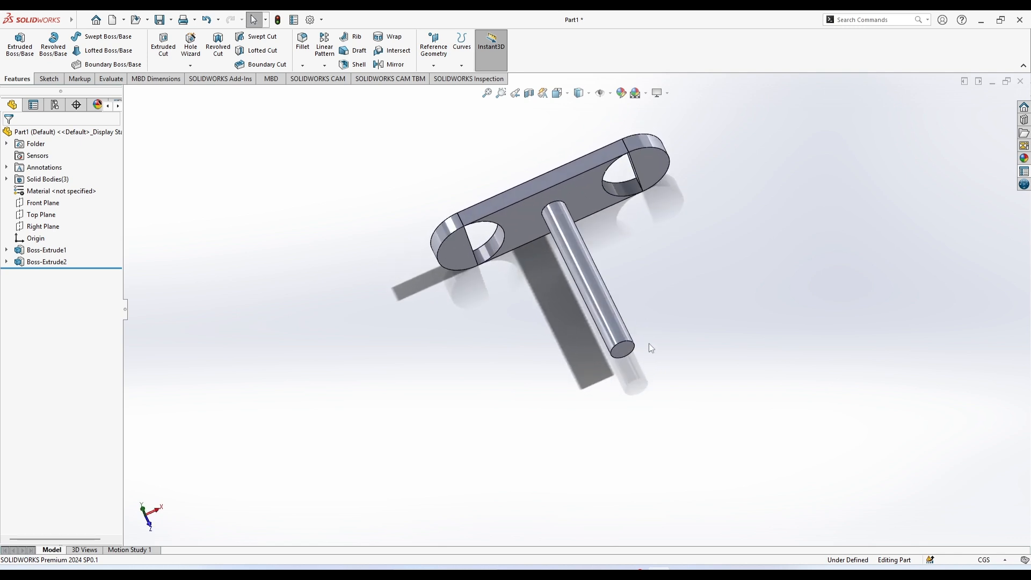
pyautogui.click(626, 351)
pyautogui.click(675, 317)
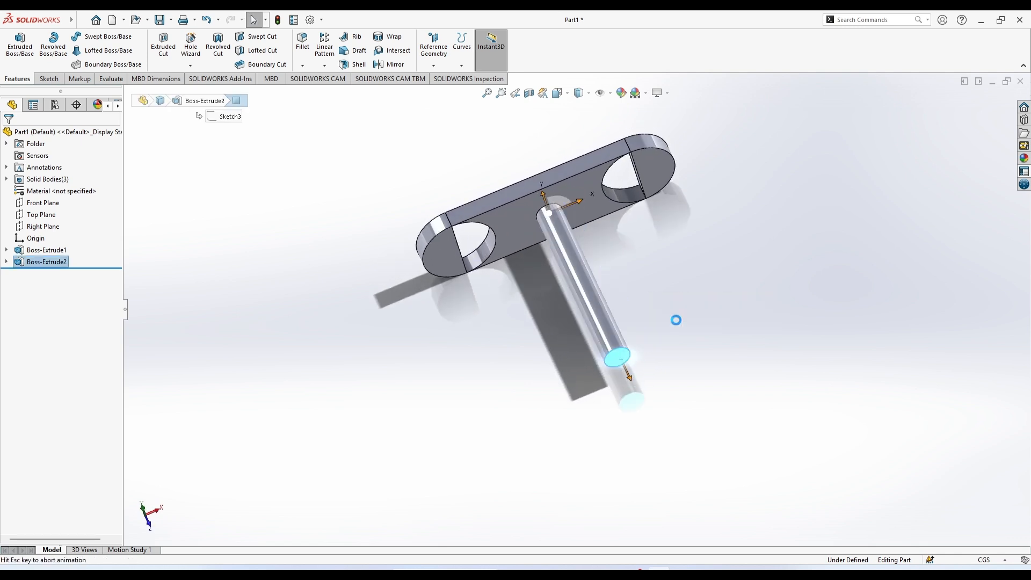
pyautogui.click(445, 406)
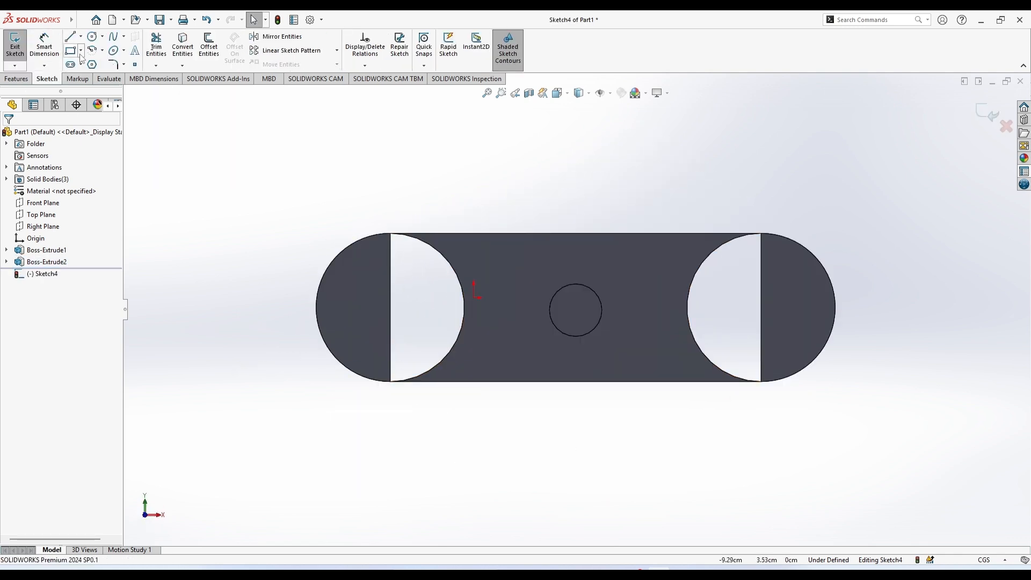
pyautogui.click(92, 38)
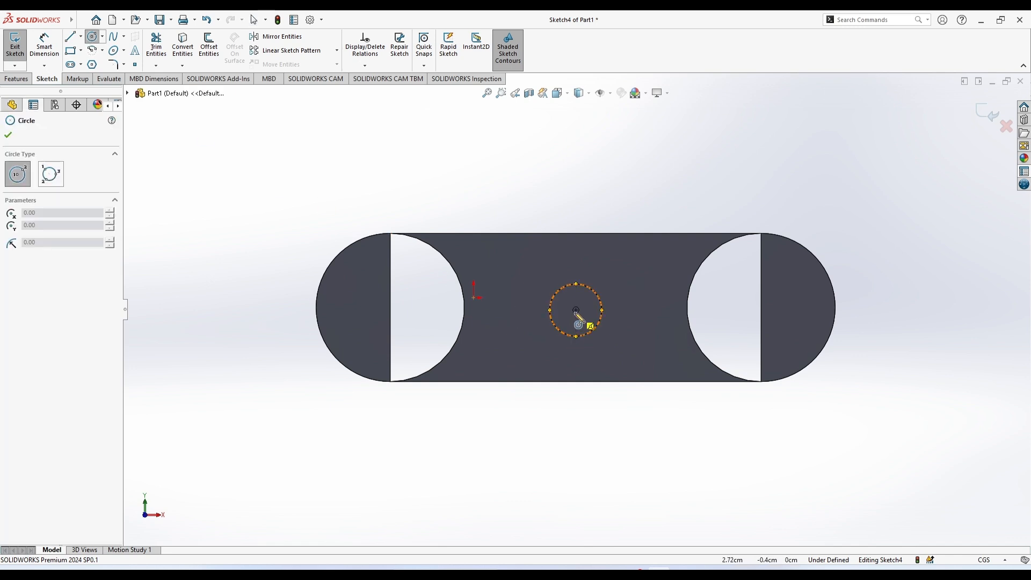
pyautogui.click(576, 310)
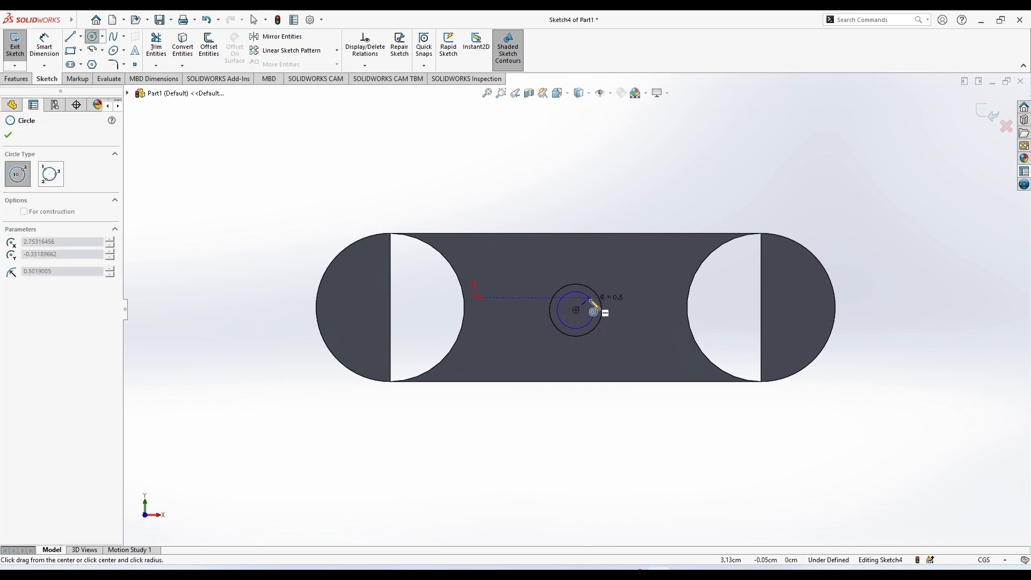
pyautogui.click(593, 303)
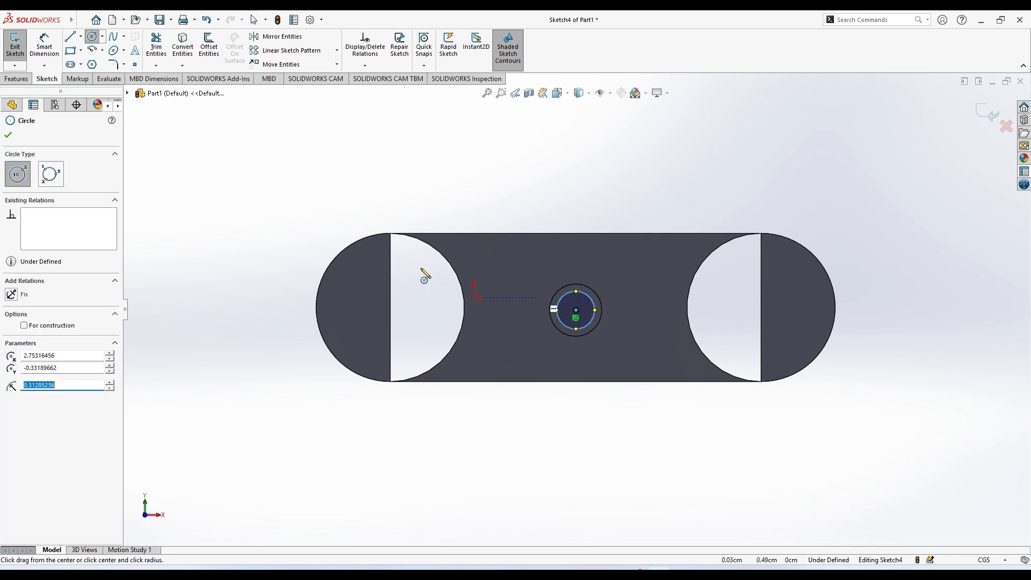
pyautogui.click(9, 136)
# Cut-extrude the inner circle 11.90 cm along the pin to hollow it out
pyautogui.click(16, 79)
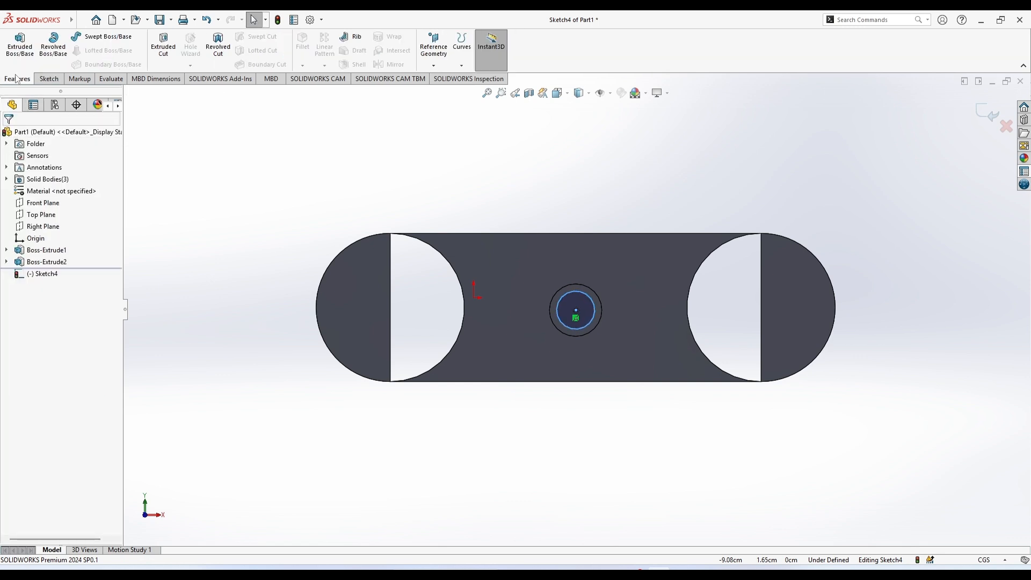
pyautogui.click(160, 43)
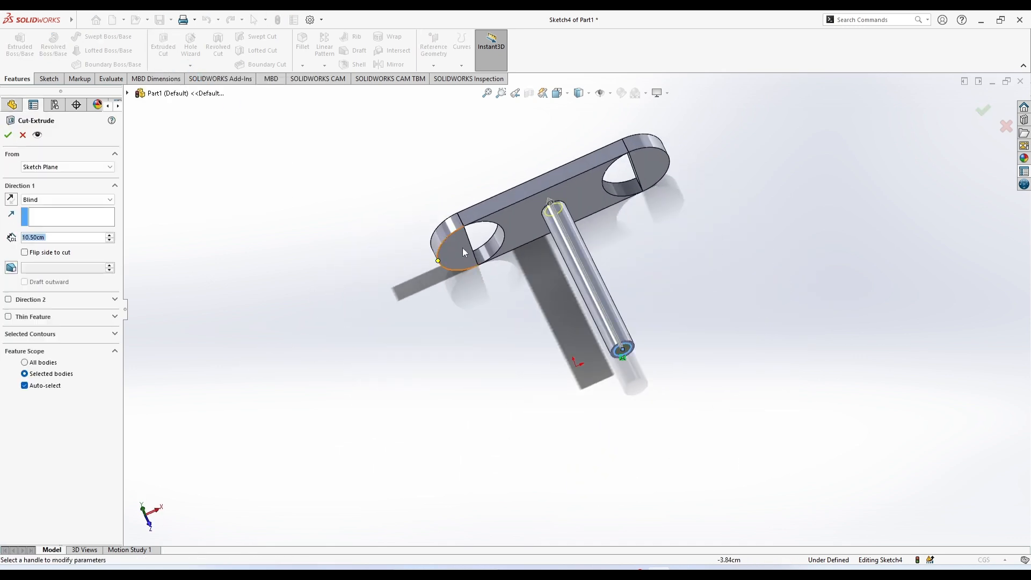
pyautogui.moveTo(535, 309); pyautogui.dragTo(580, 403, button='middle')
pyautogui.click(536, 192)
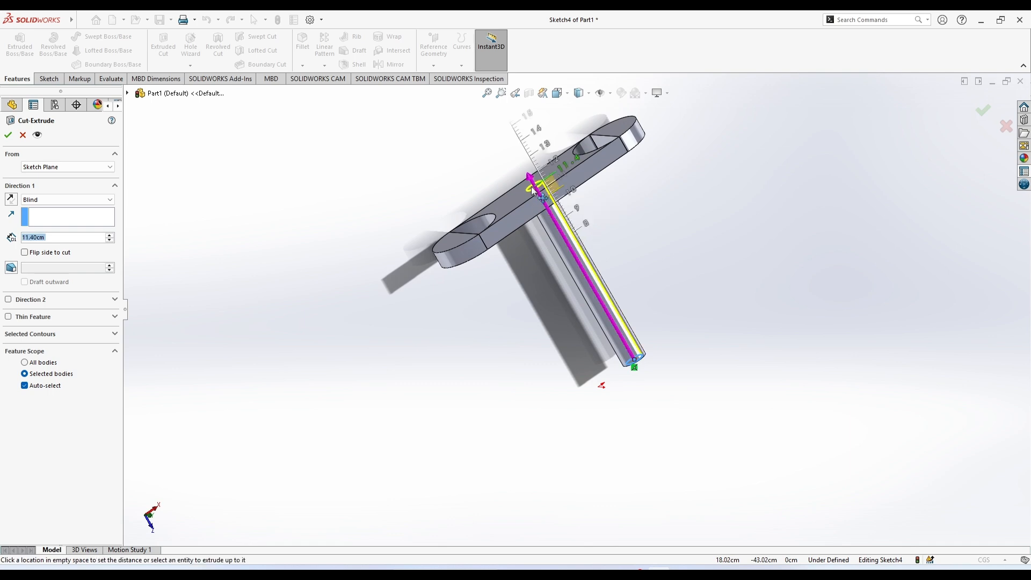
pyautogui.click(527, 185)
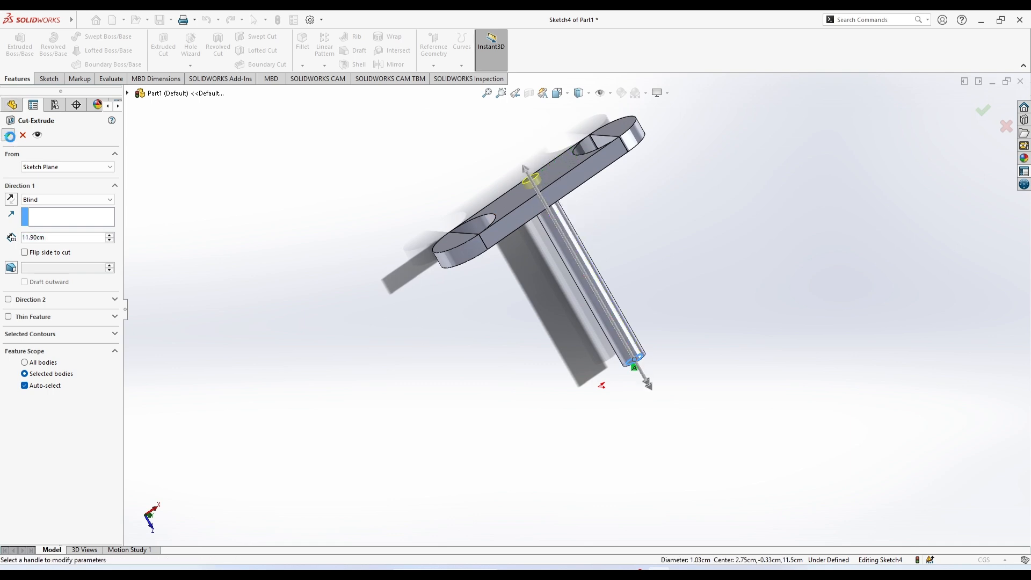
pyautogui.press('Return')
pyautogui.moveTo(412, 351); pyautogui.dragTo(719, 282, button='middle')
pyautogui.moveTo(573, 398); pyautogui.dragTo(554, 504, button='middle')
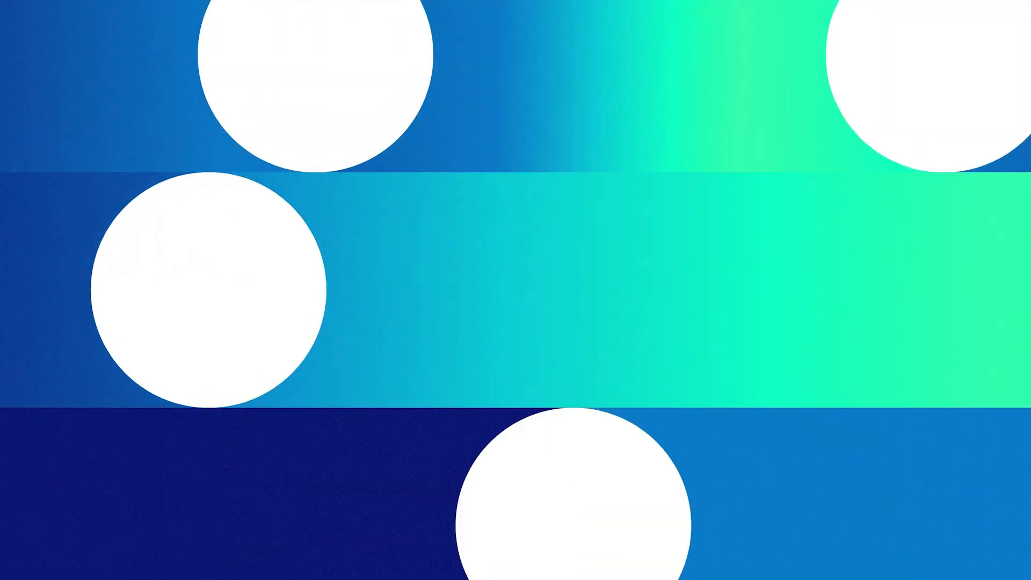